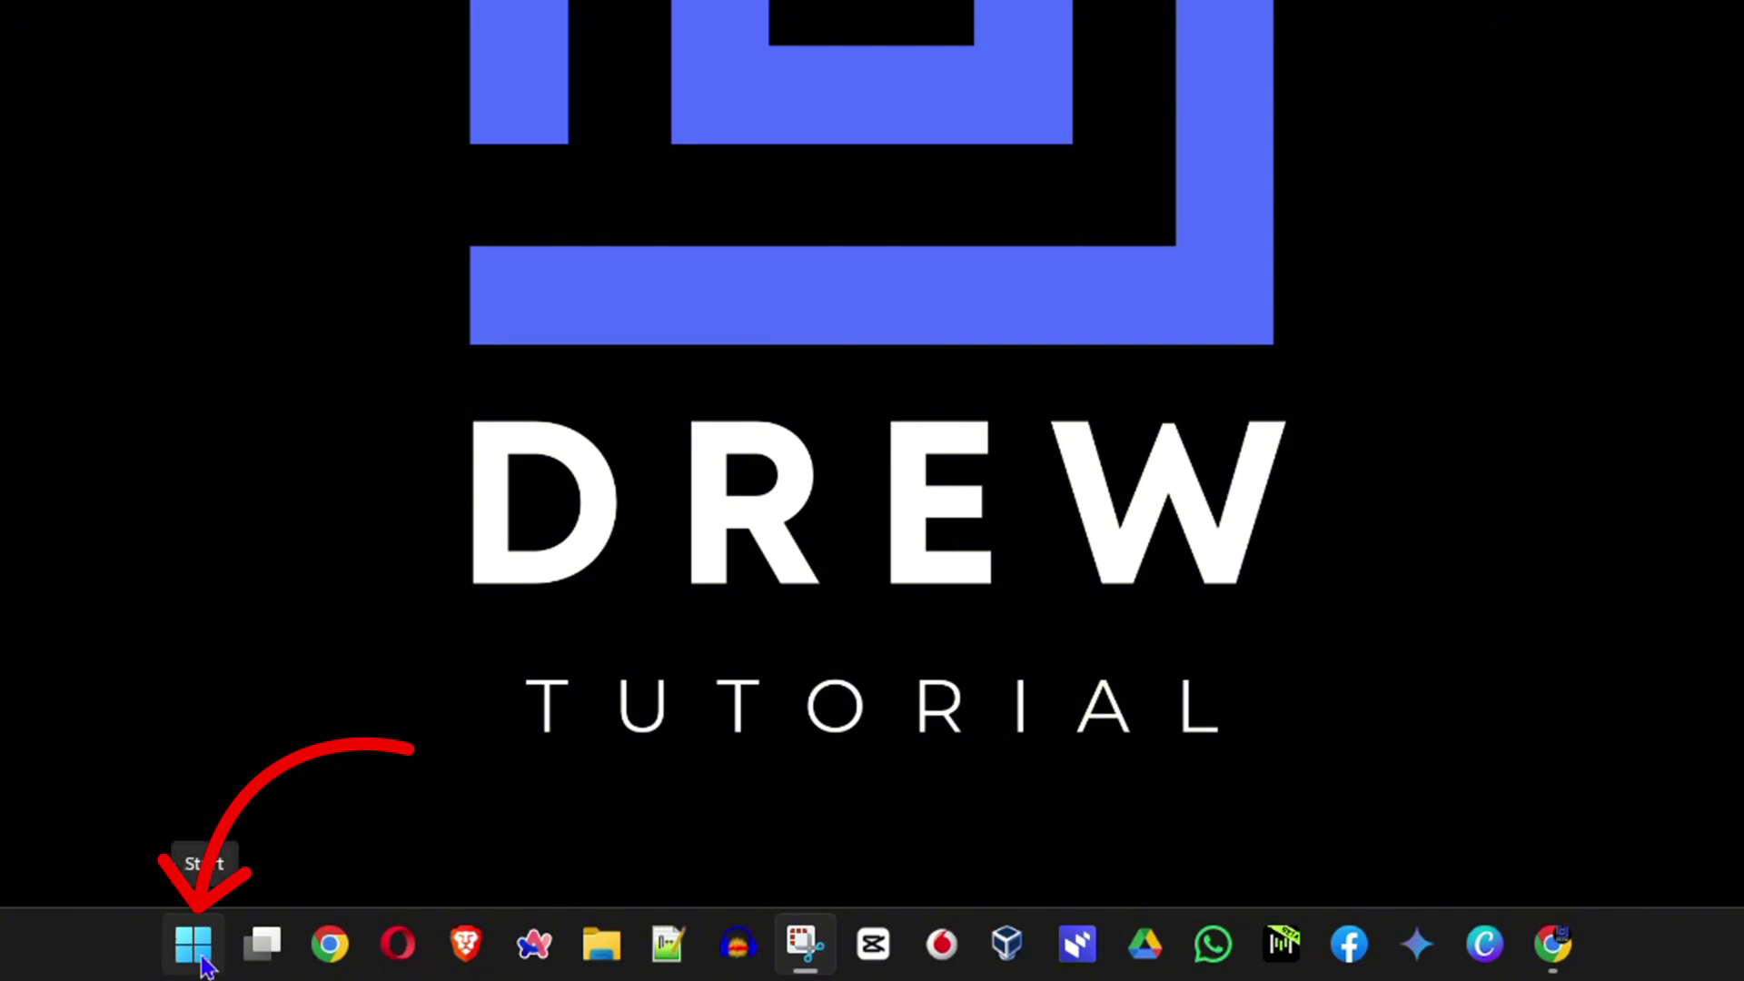
- Open System > Display in Settings to view Scale 125% and resolution 1920 × 1080
right_click(195, 949)
click(129, 608)
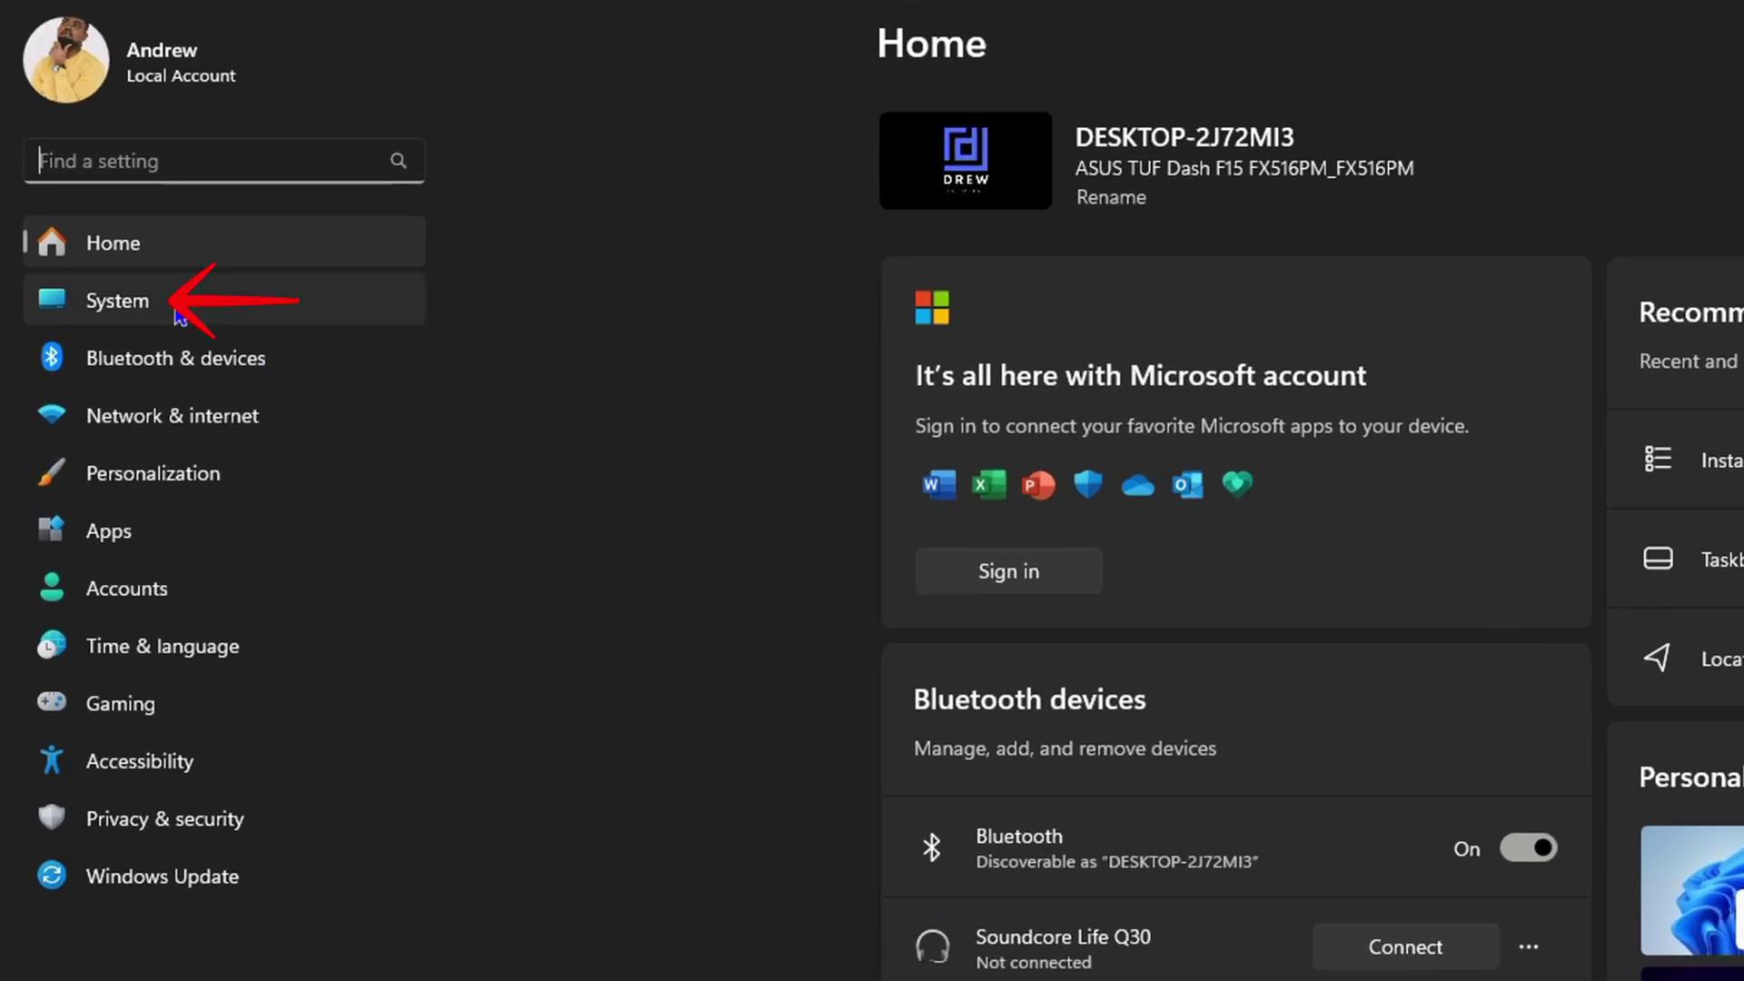
click(161, 303)
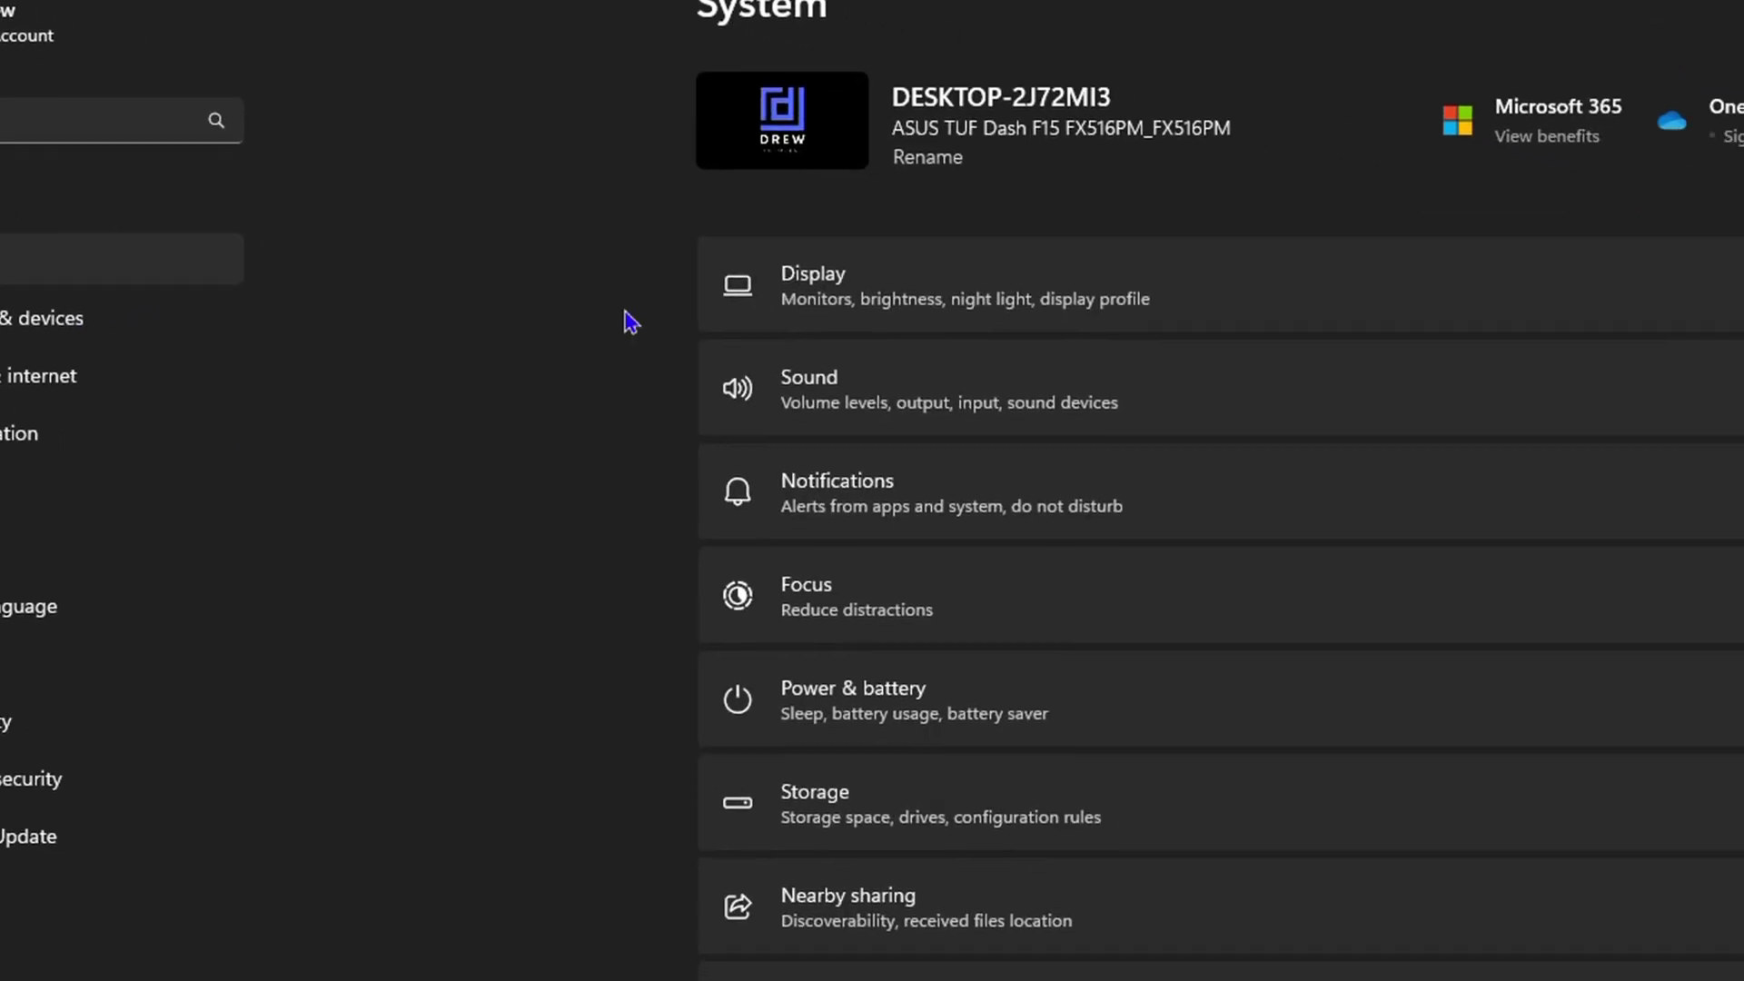
click(819, 240)
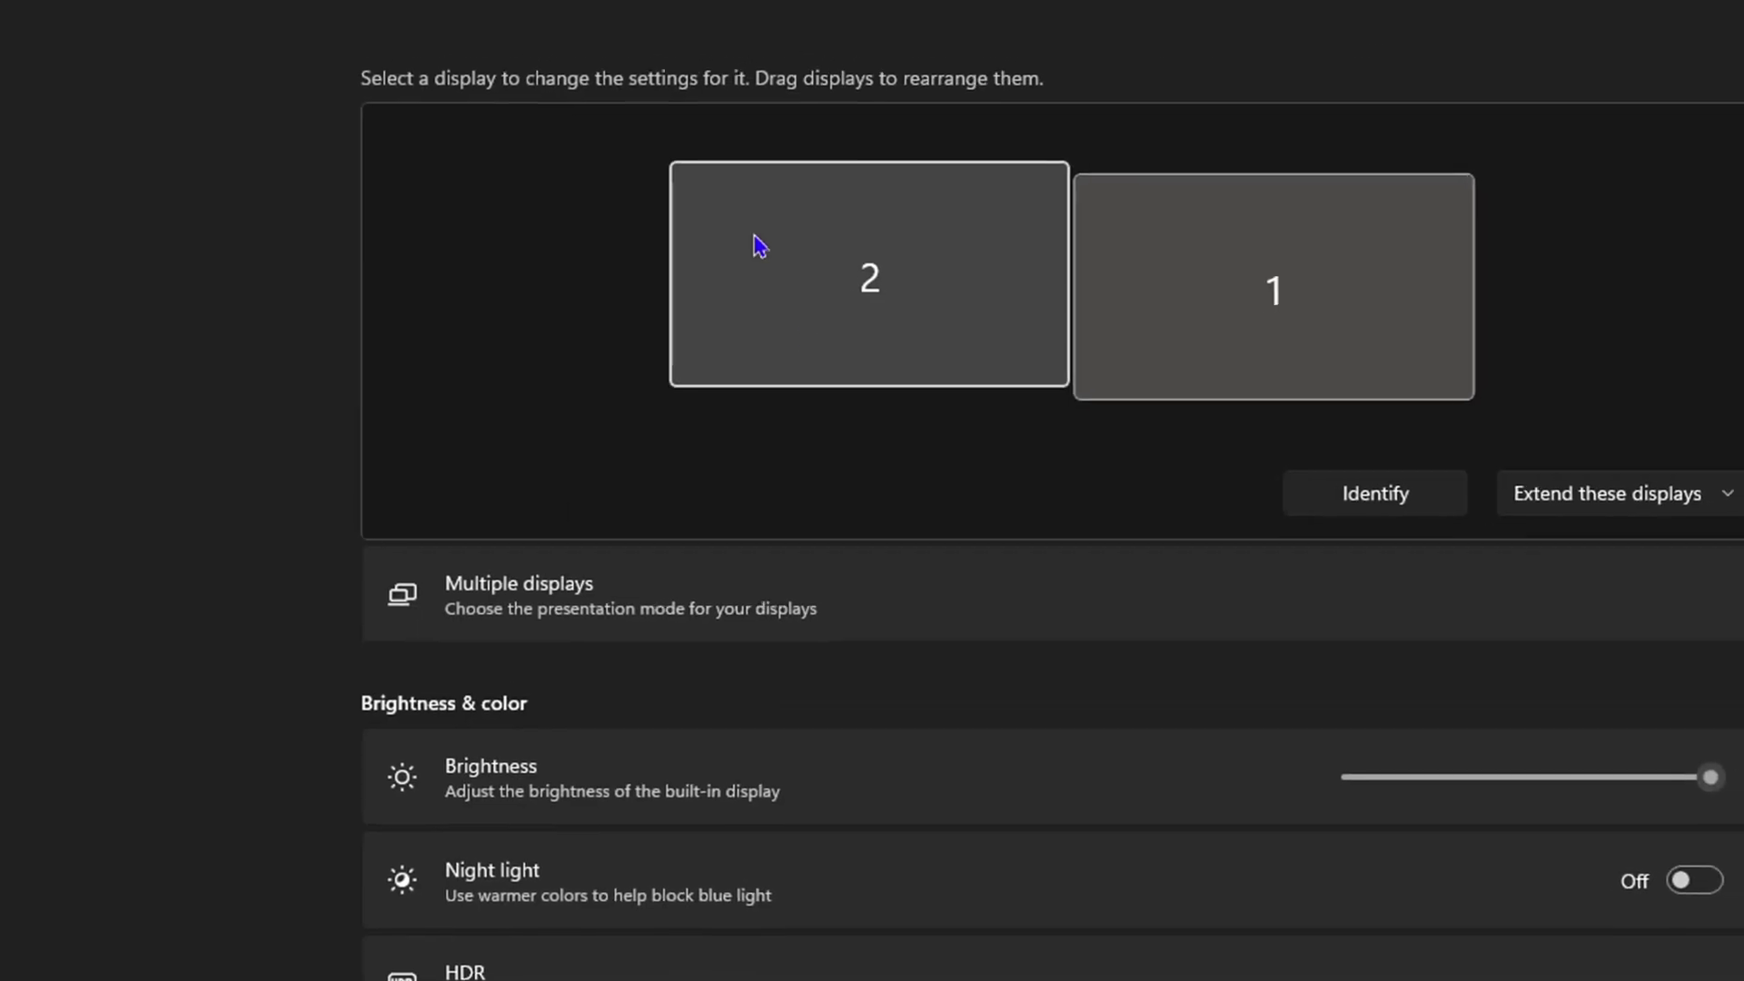
scroll(1036, 772, down, 6)
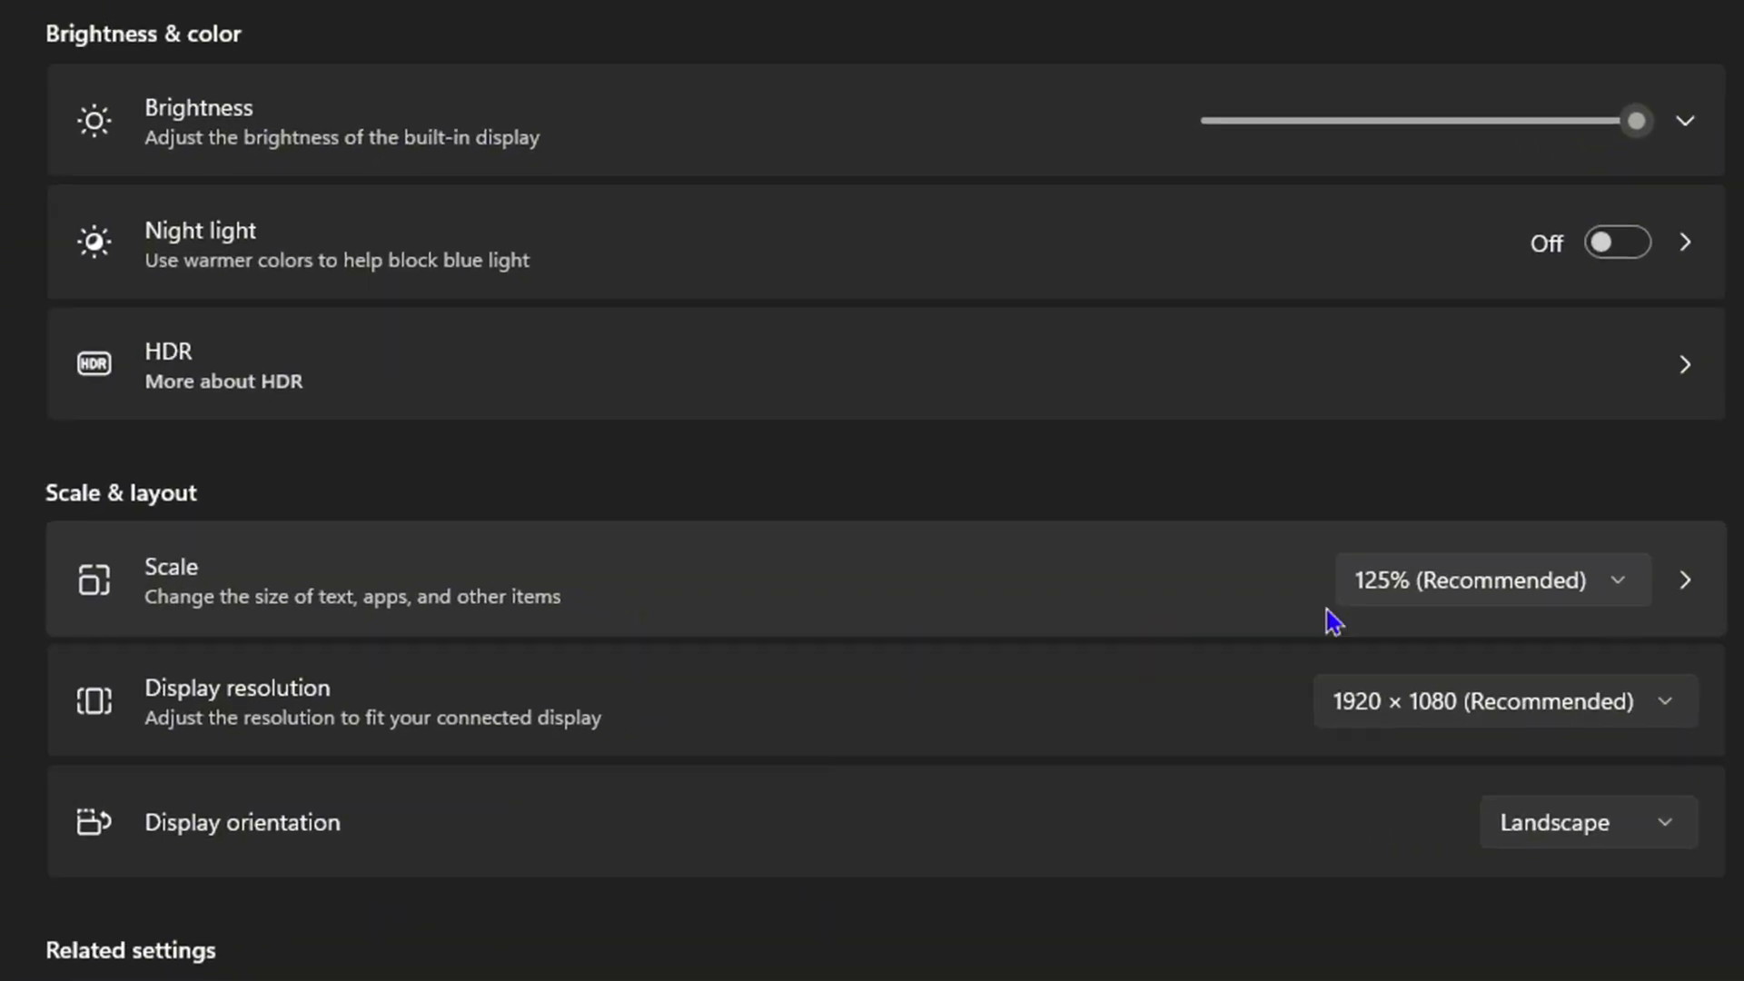
click(1644, 596)
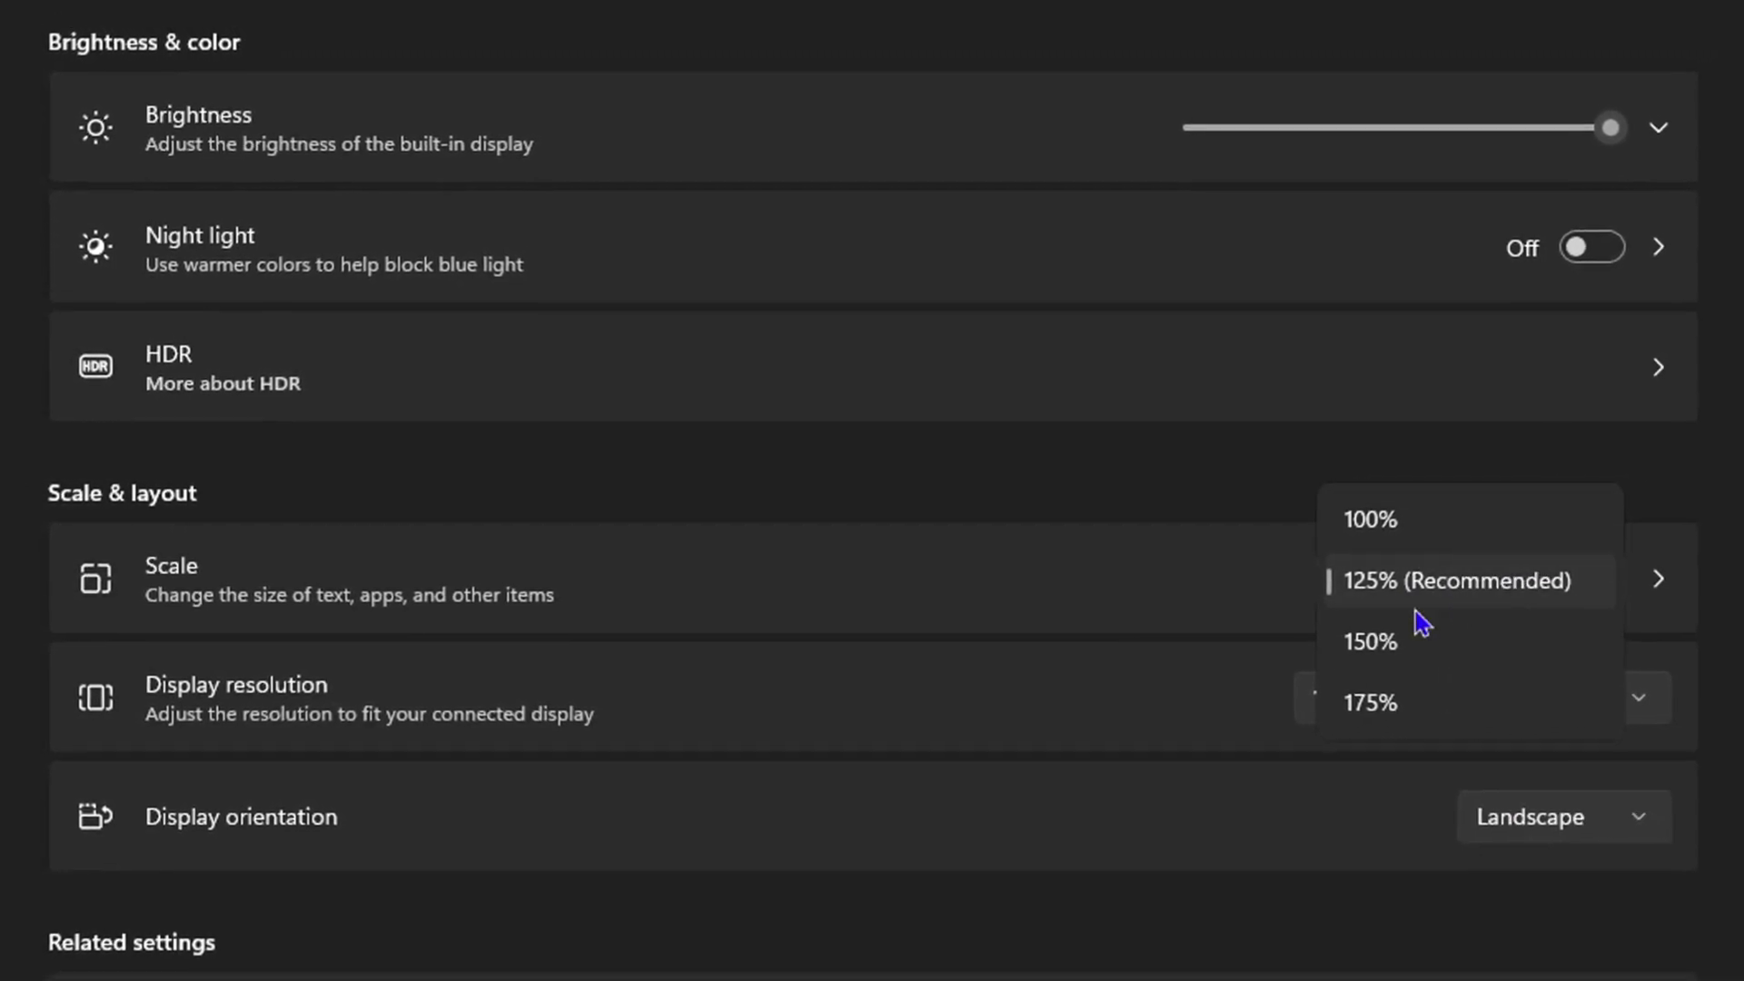
click(1190, 635)
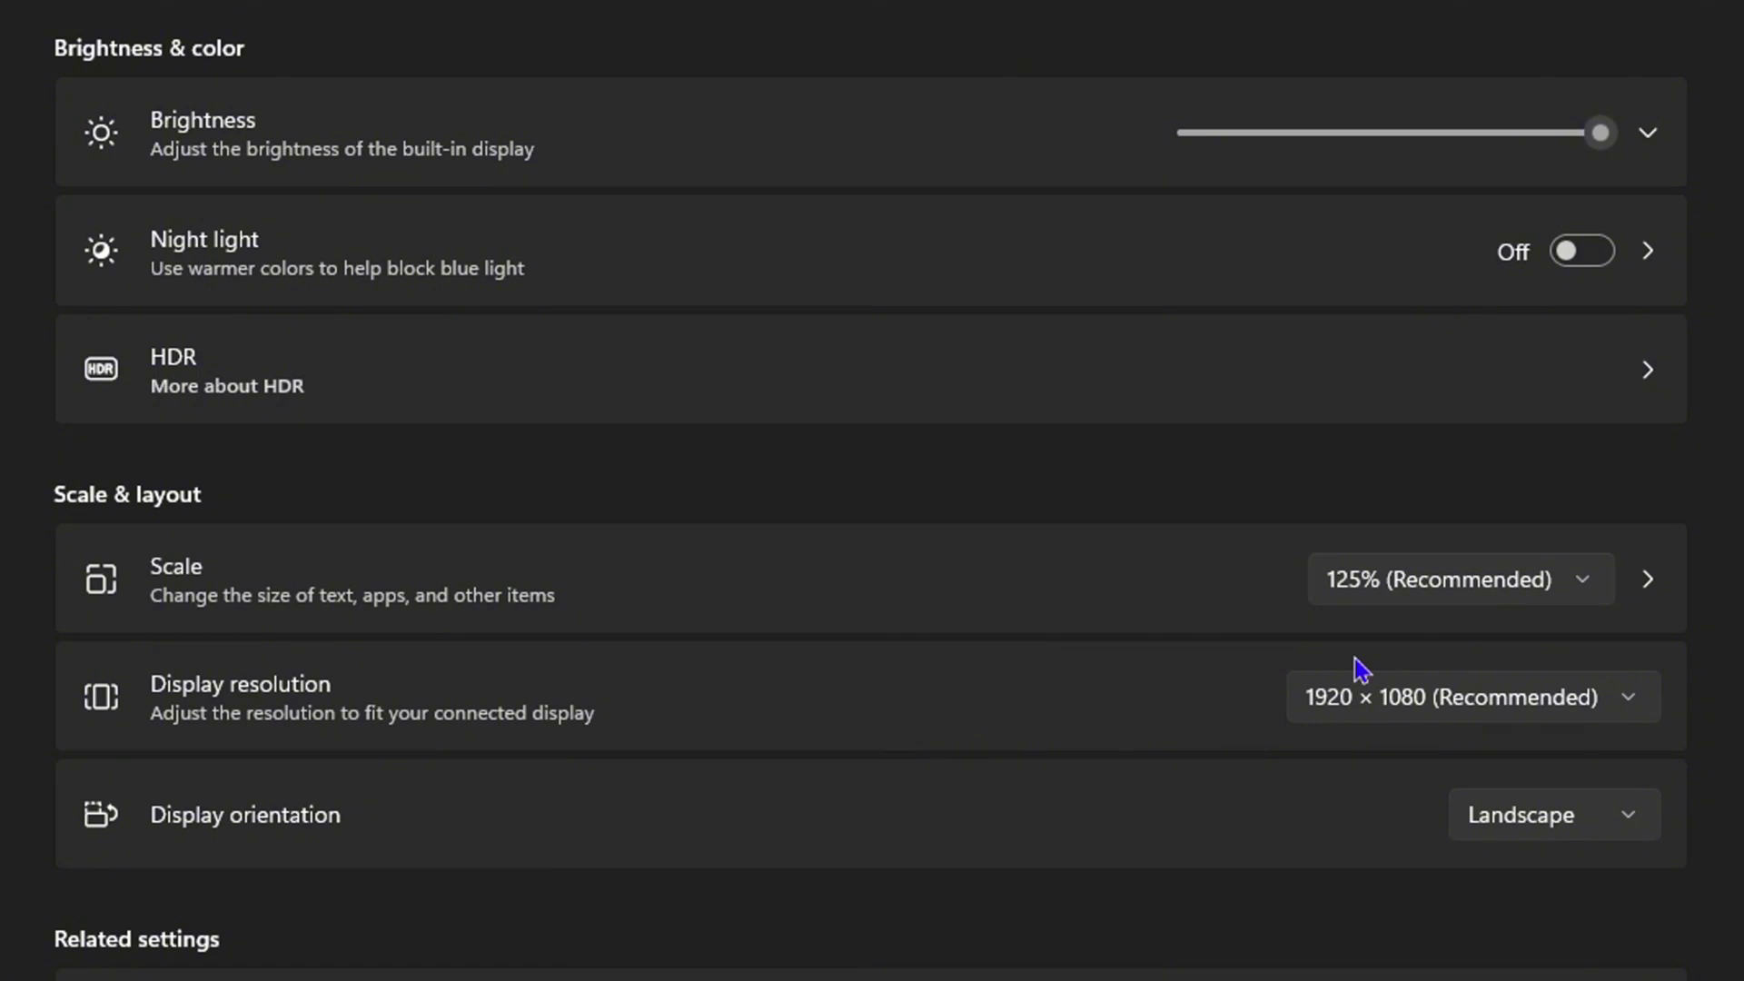
click(1631, 704)
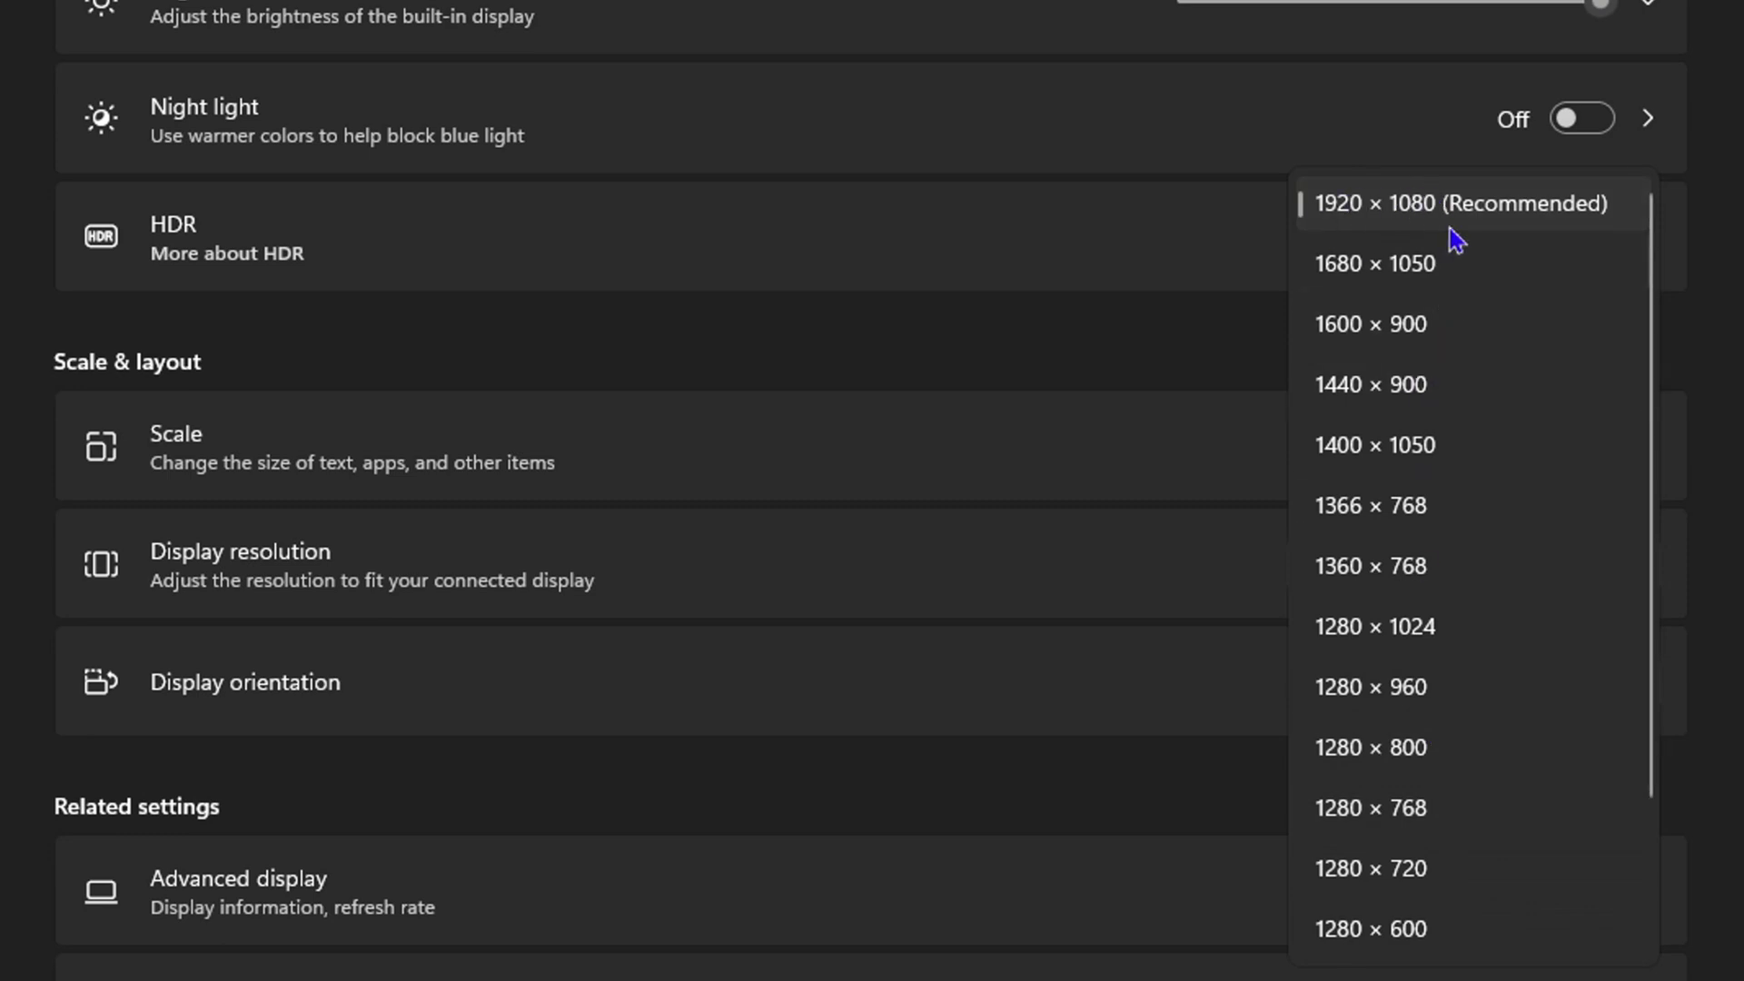
click(1004, 777)
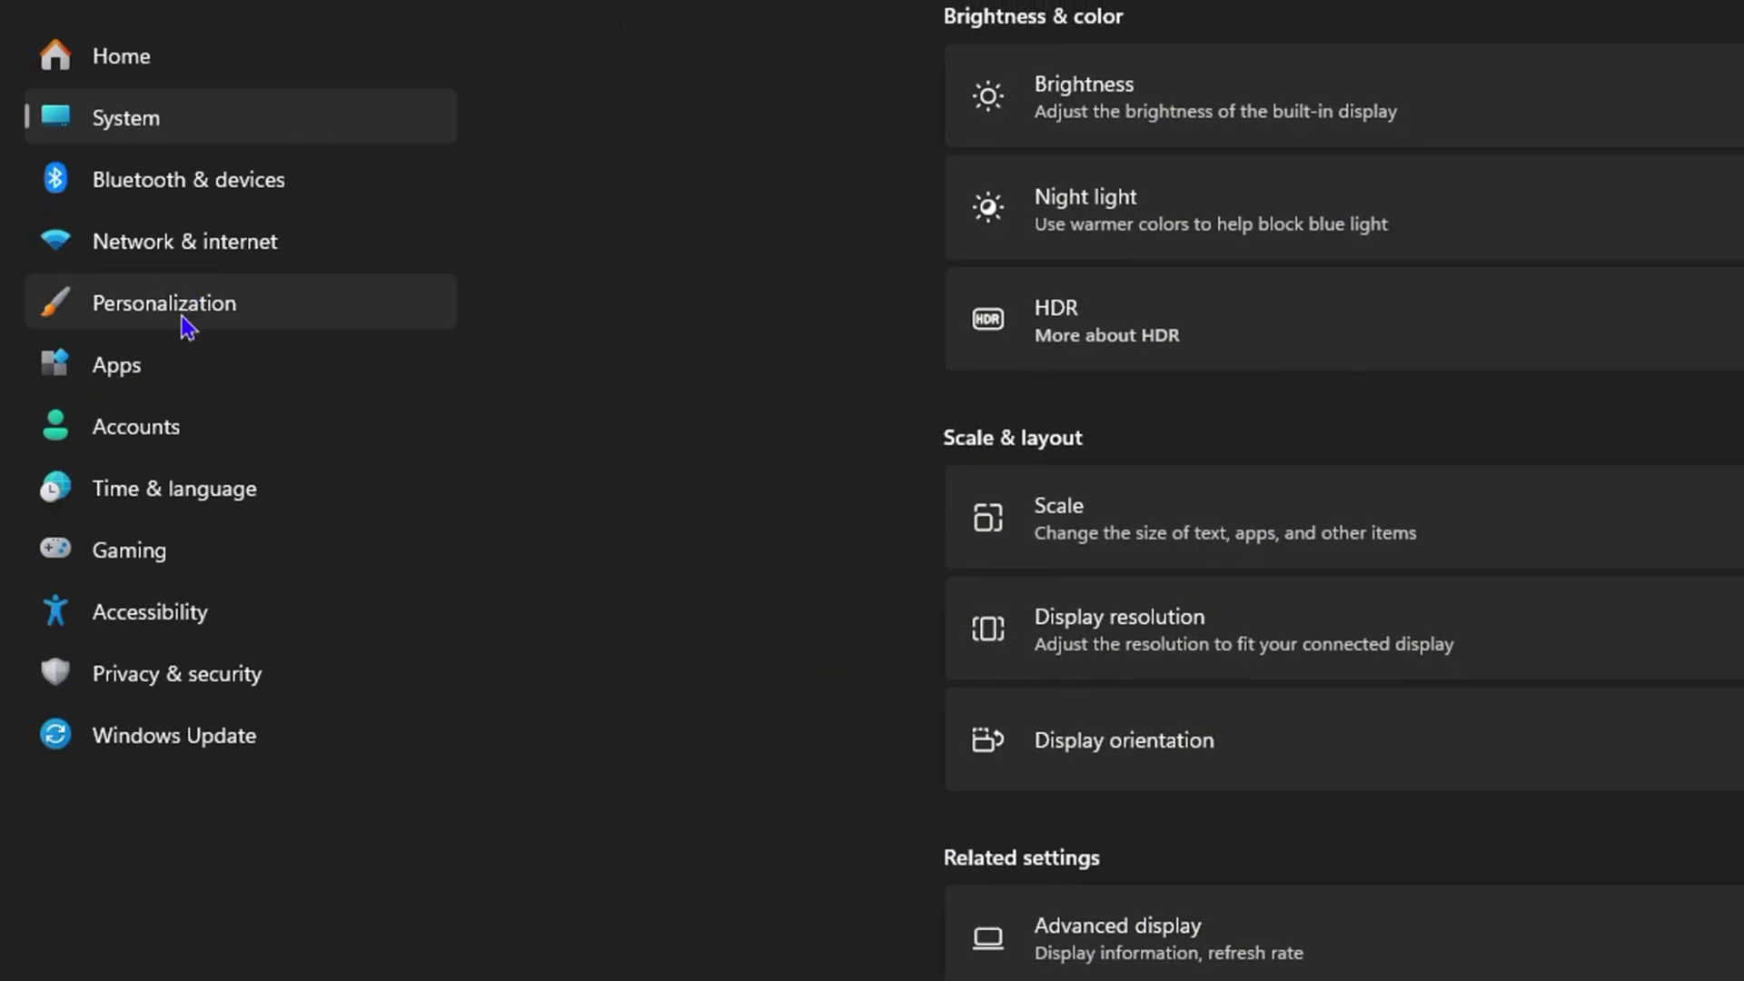
- Go to the Fonts page under Personalization settings
click(185, 318)
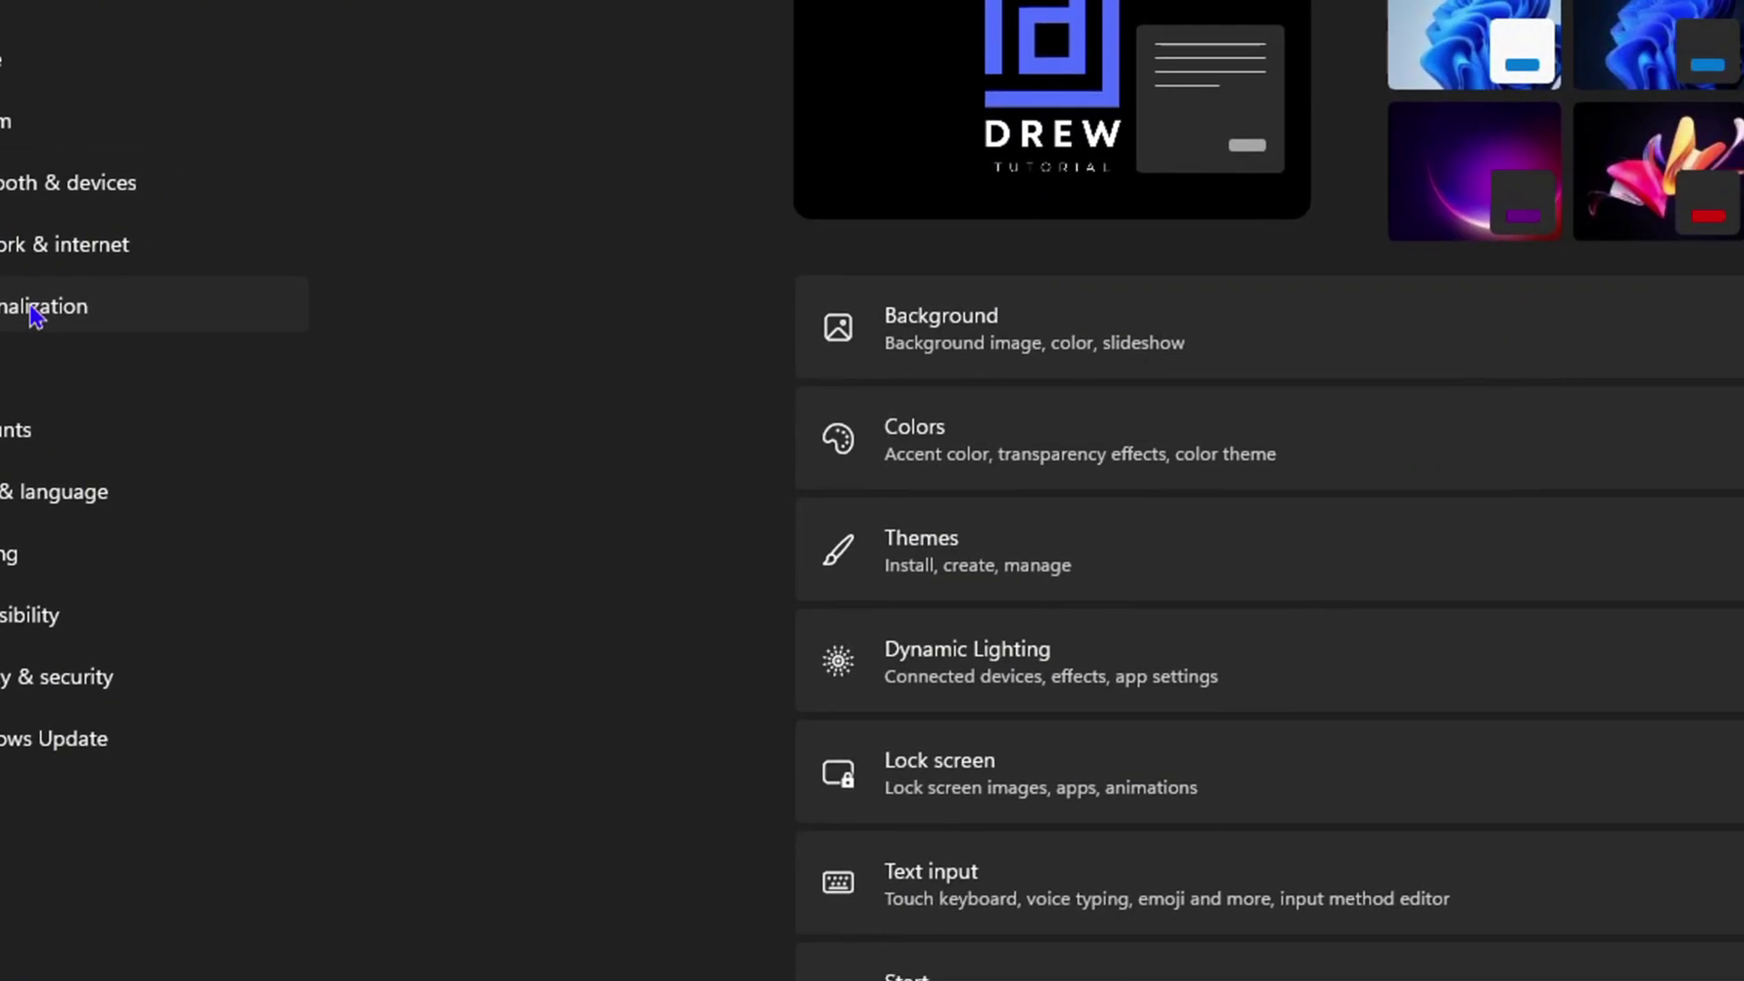
scroll(1098, 537, down, 5)
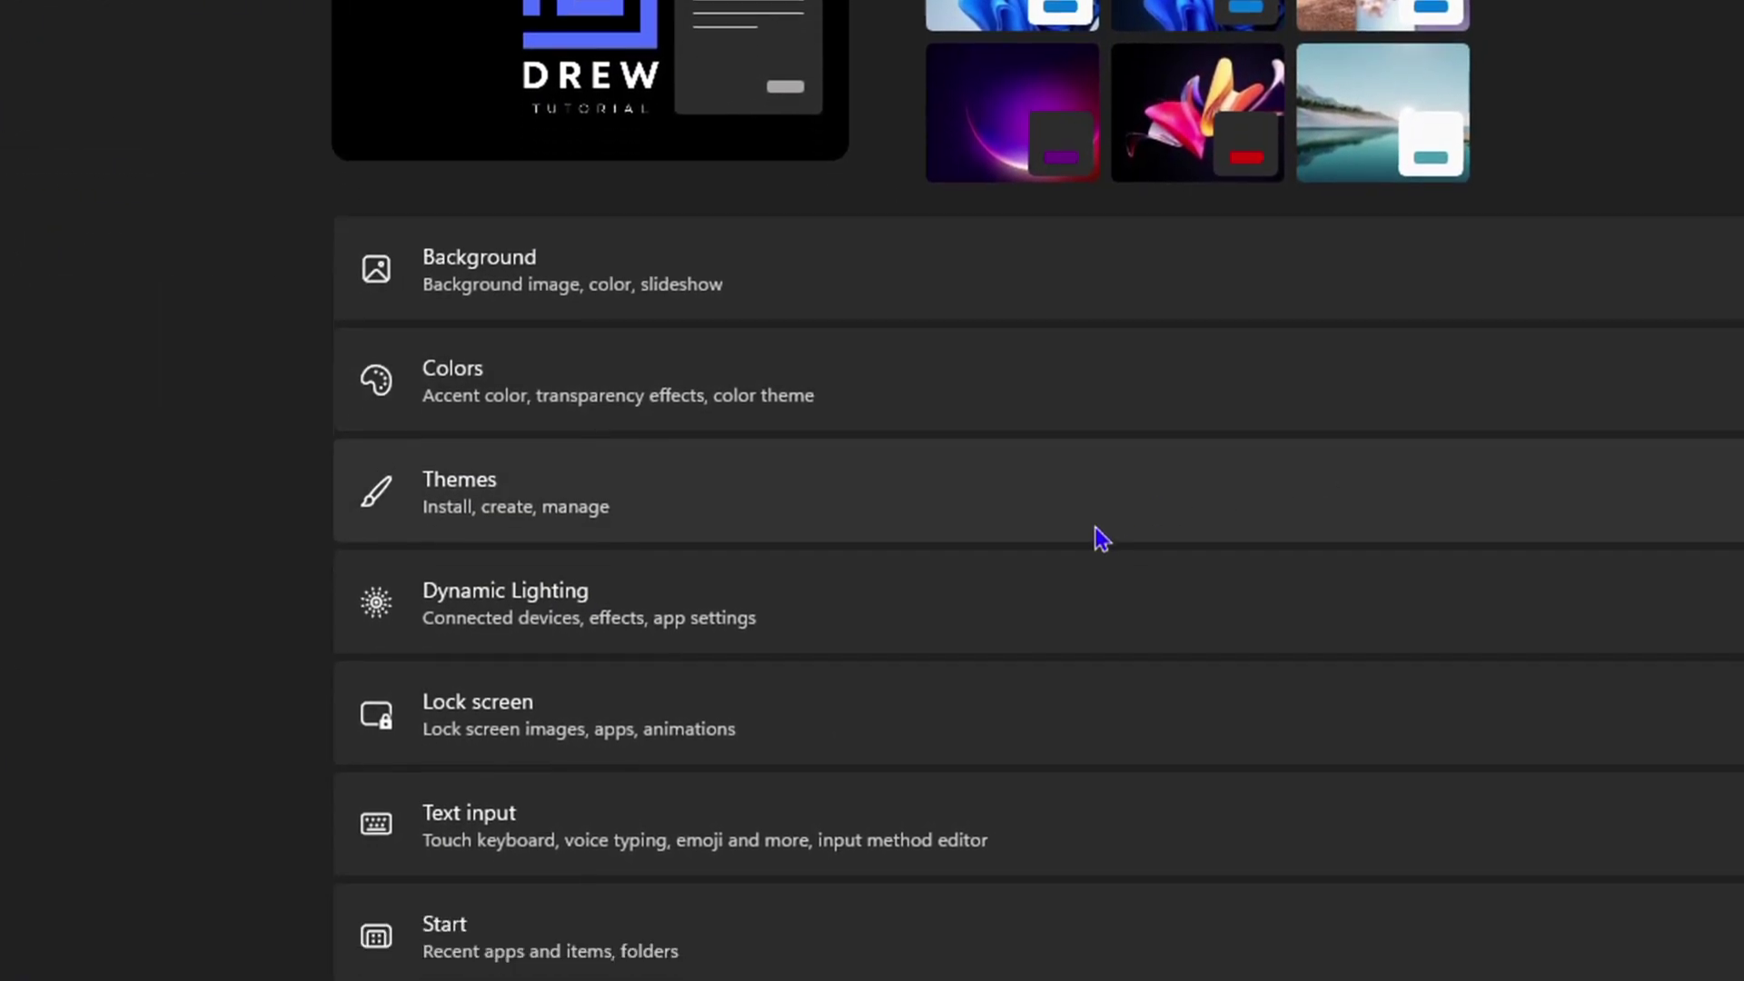
click(1500, 829)
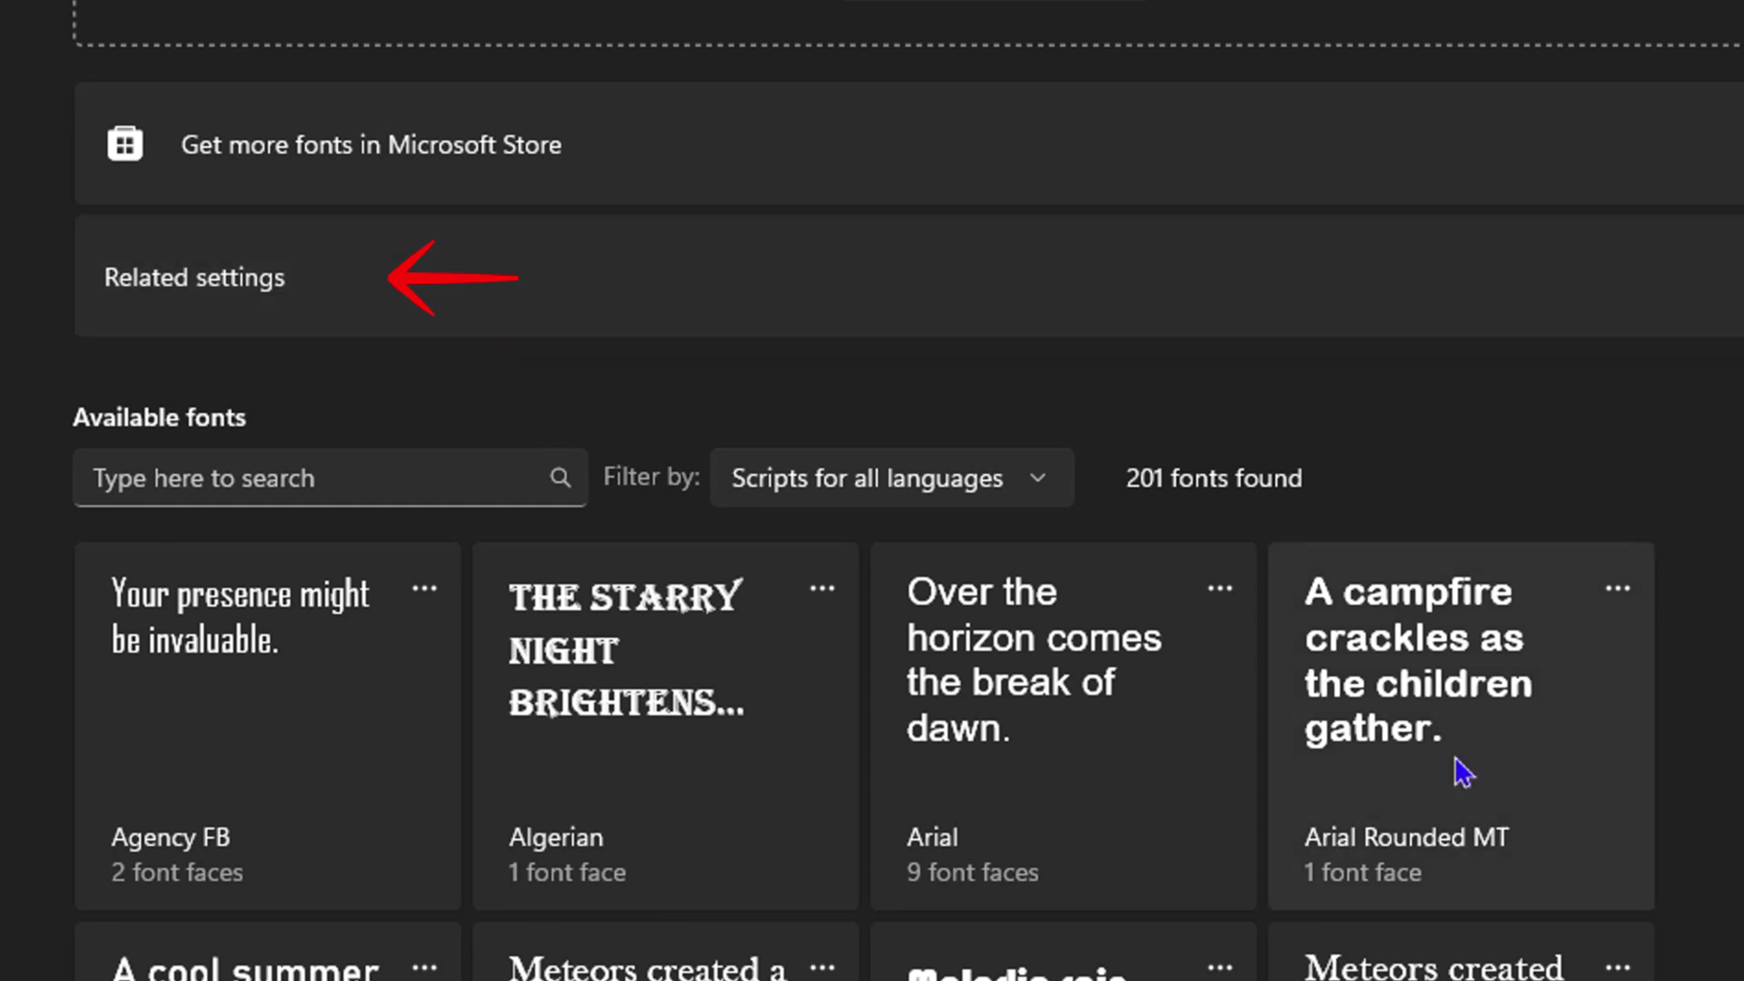
- Expand Related settings and launch Adjust ClearType text
scroll(553, 545, down, 10)
scroll(1024, 627, up, 3)
scroll(1025, 627, up, 5)
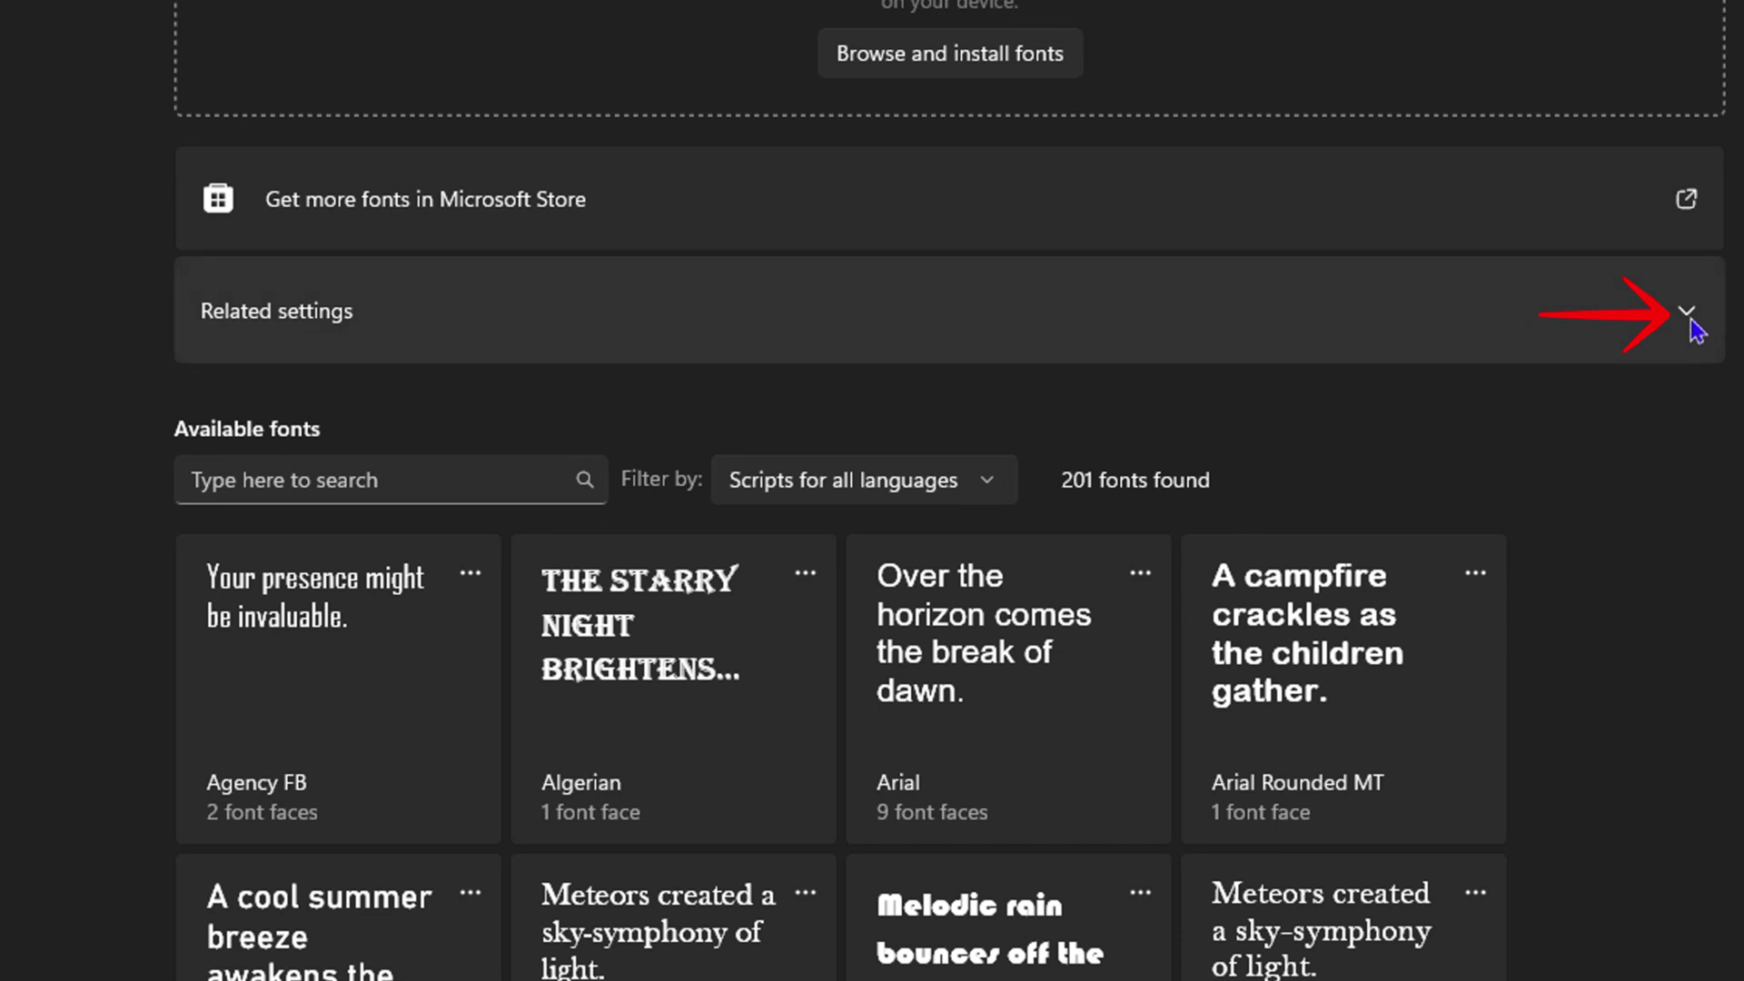
click(1689, 319)
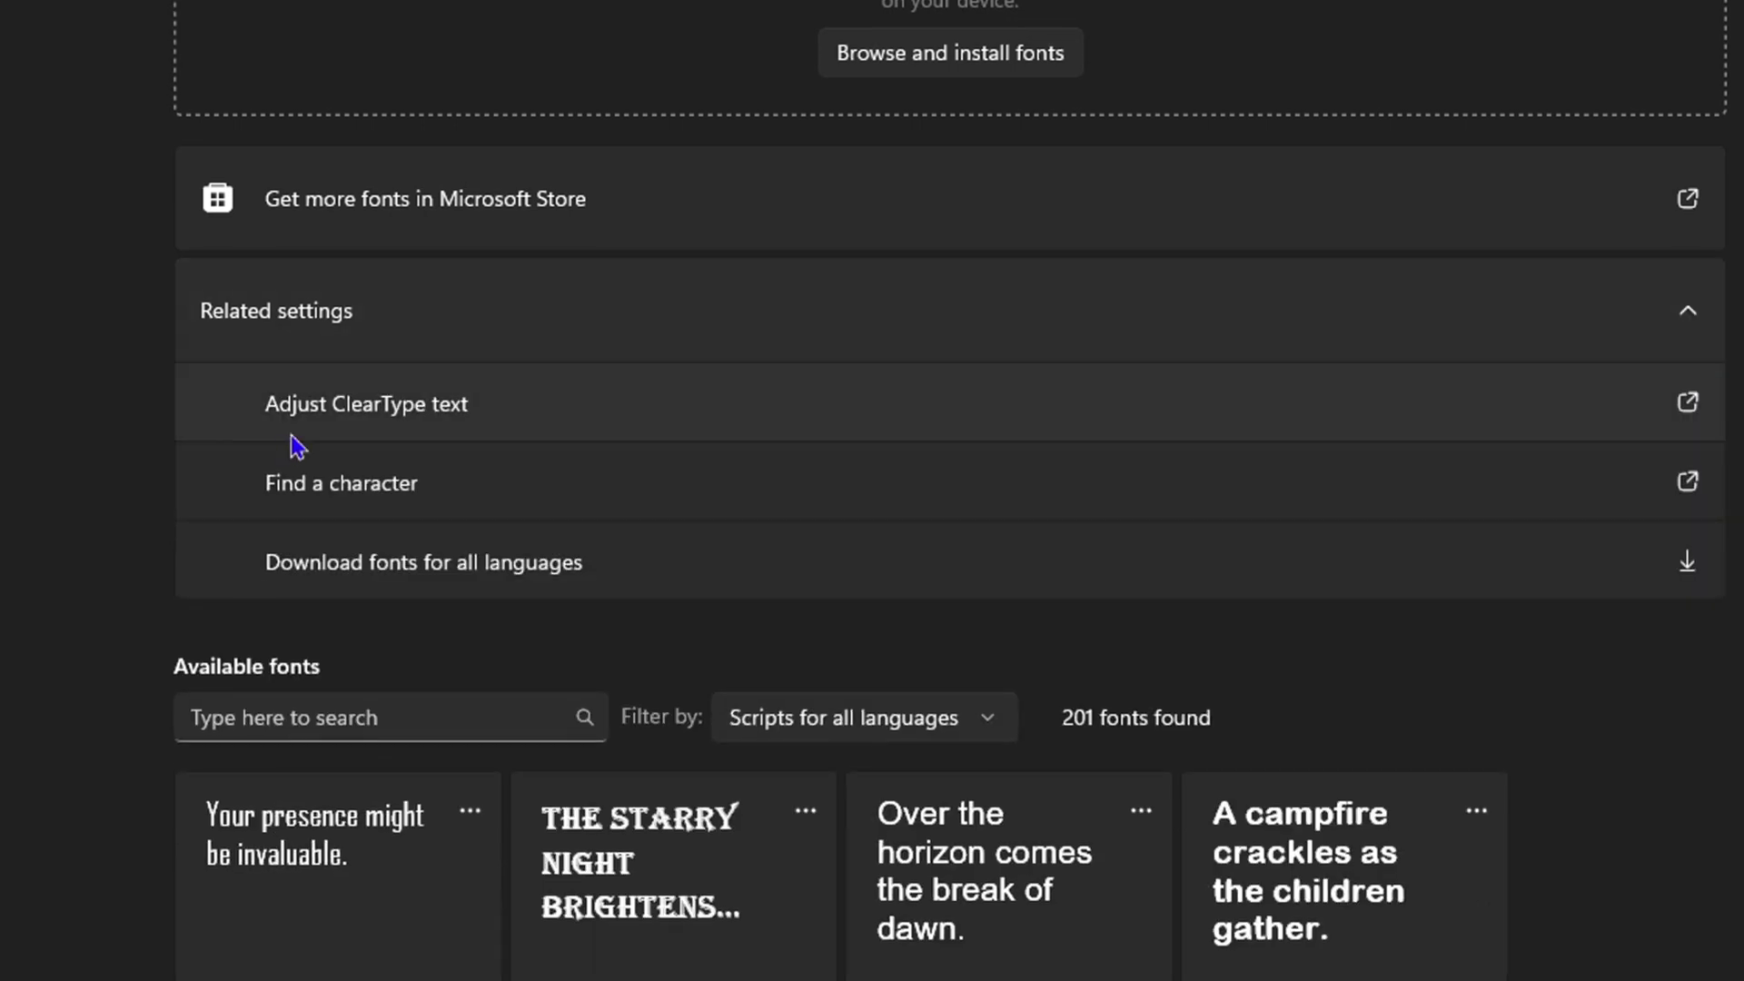
click(448, 416)
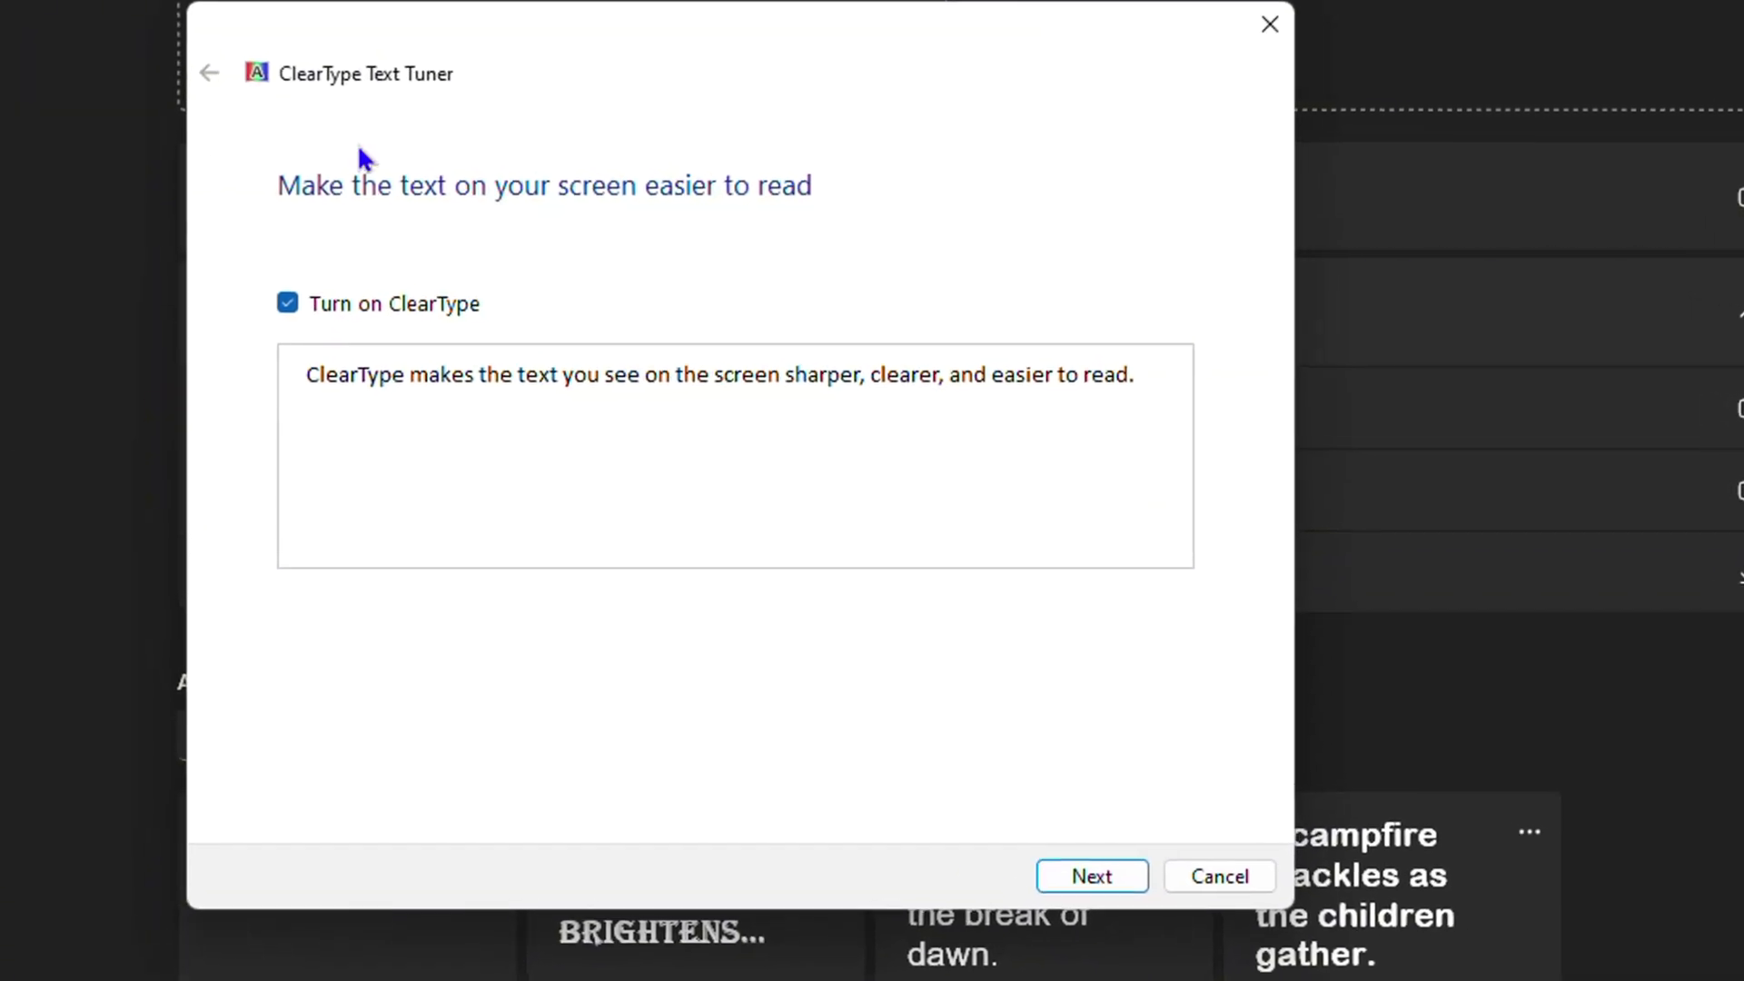
- Tune ClearType for all monitors, accepting the preferred text samples on the first monitor
click(1101, 882)
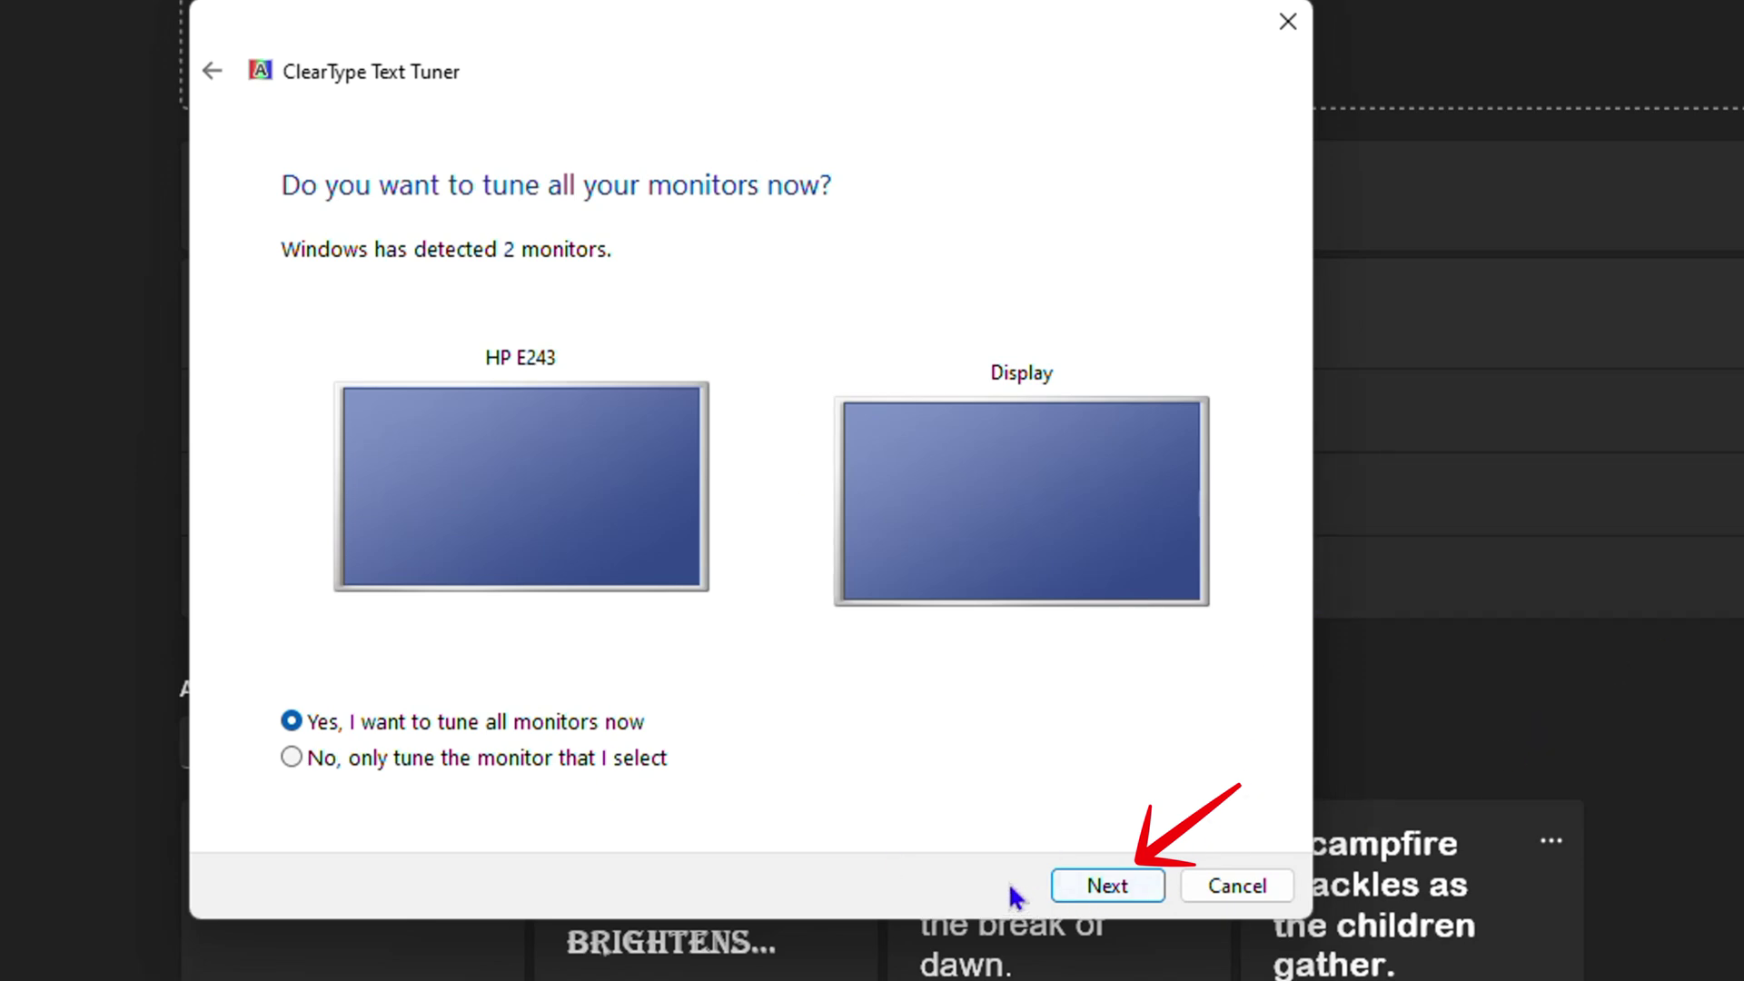
click(1098, 895)
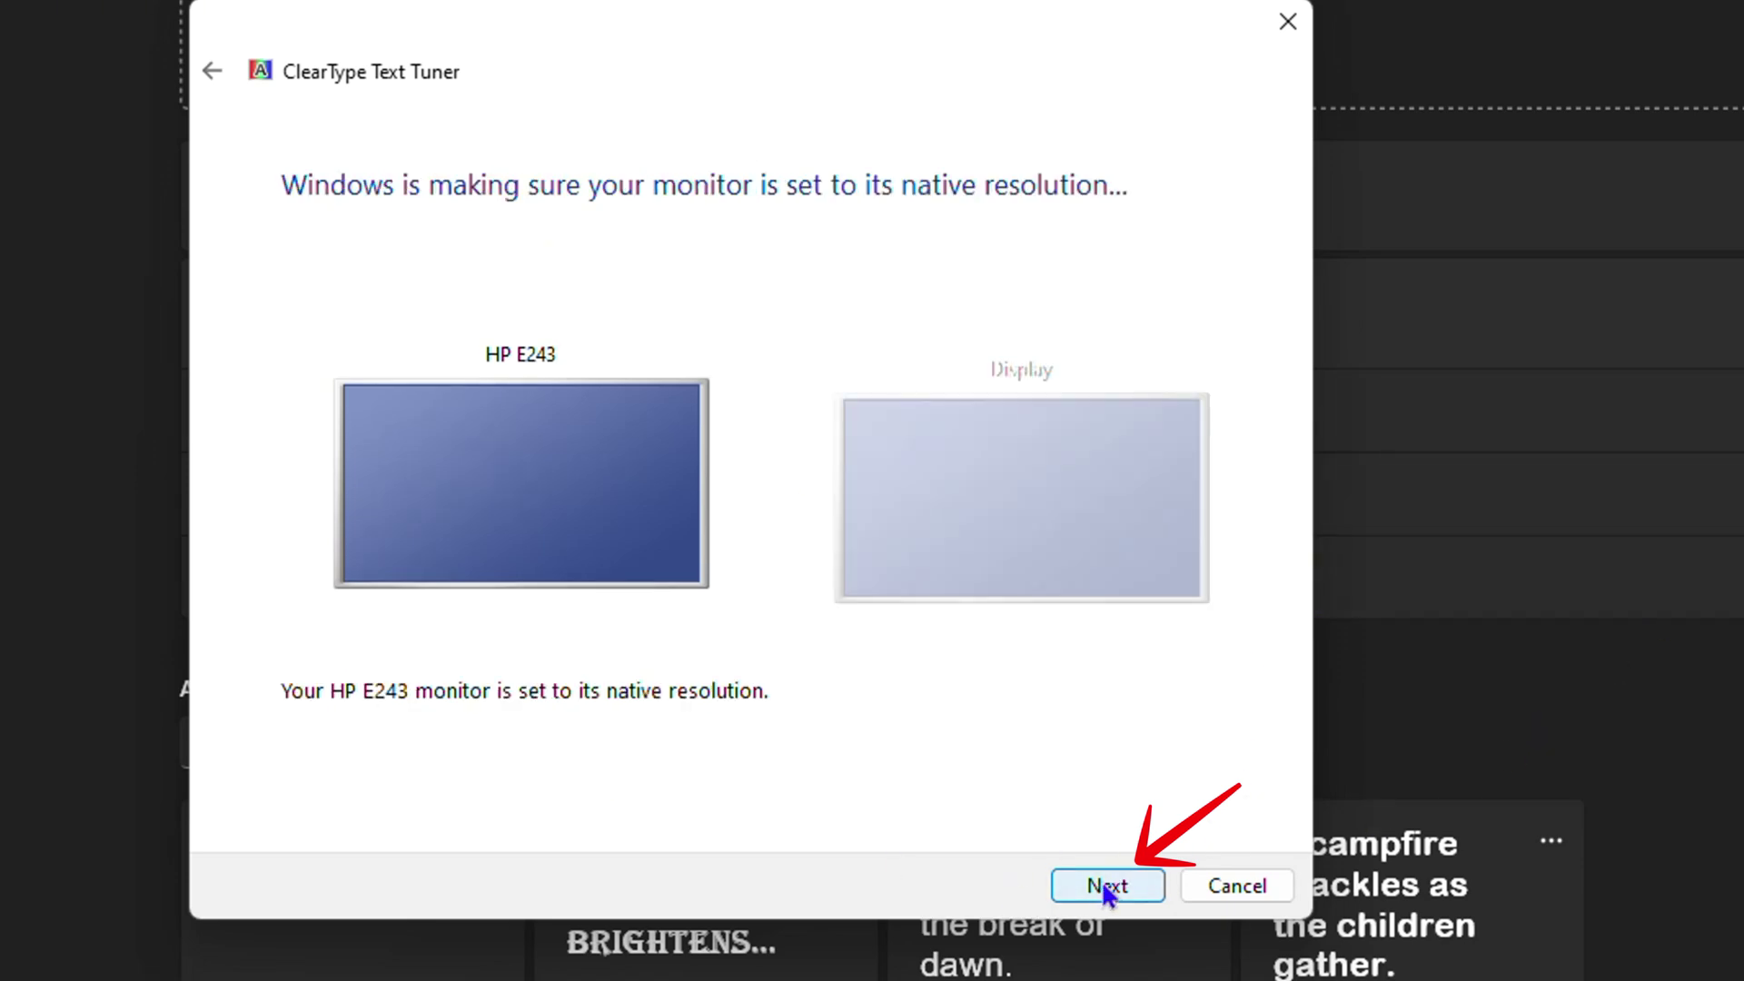
click(1104, 889)
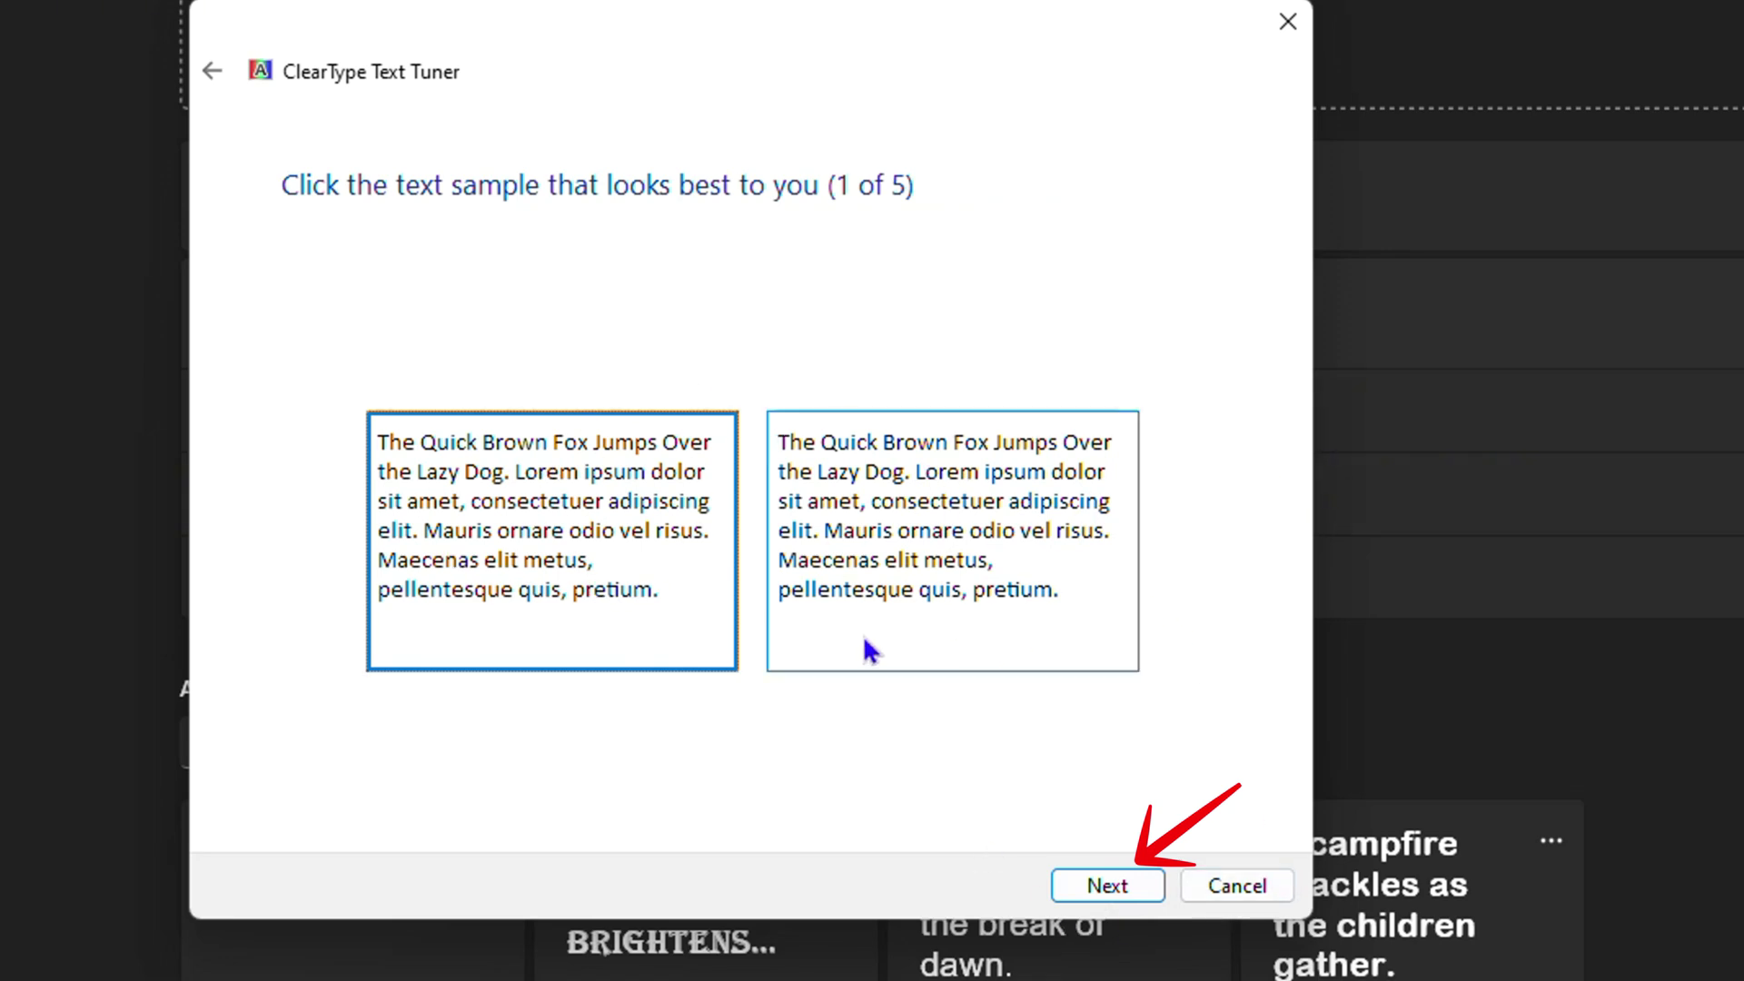
click(1119, 892)
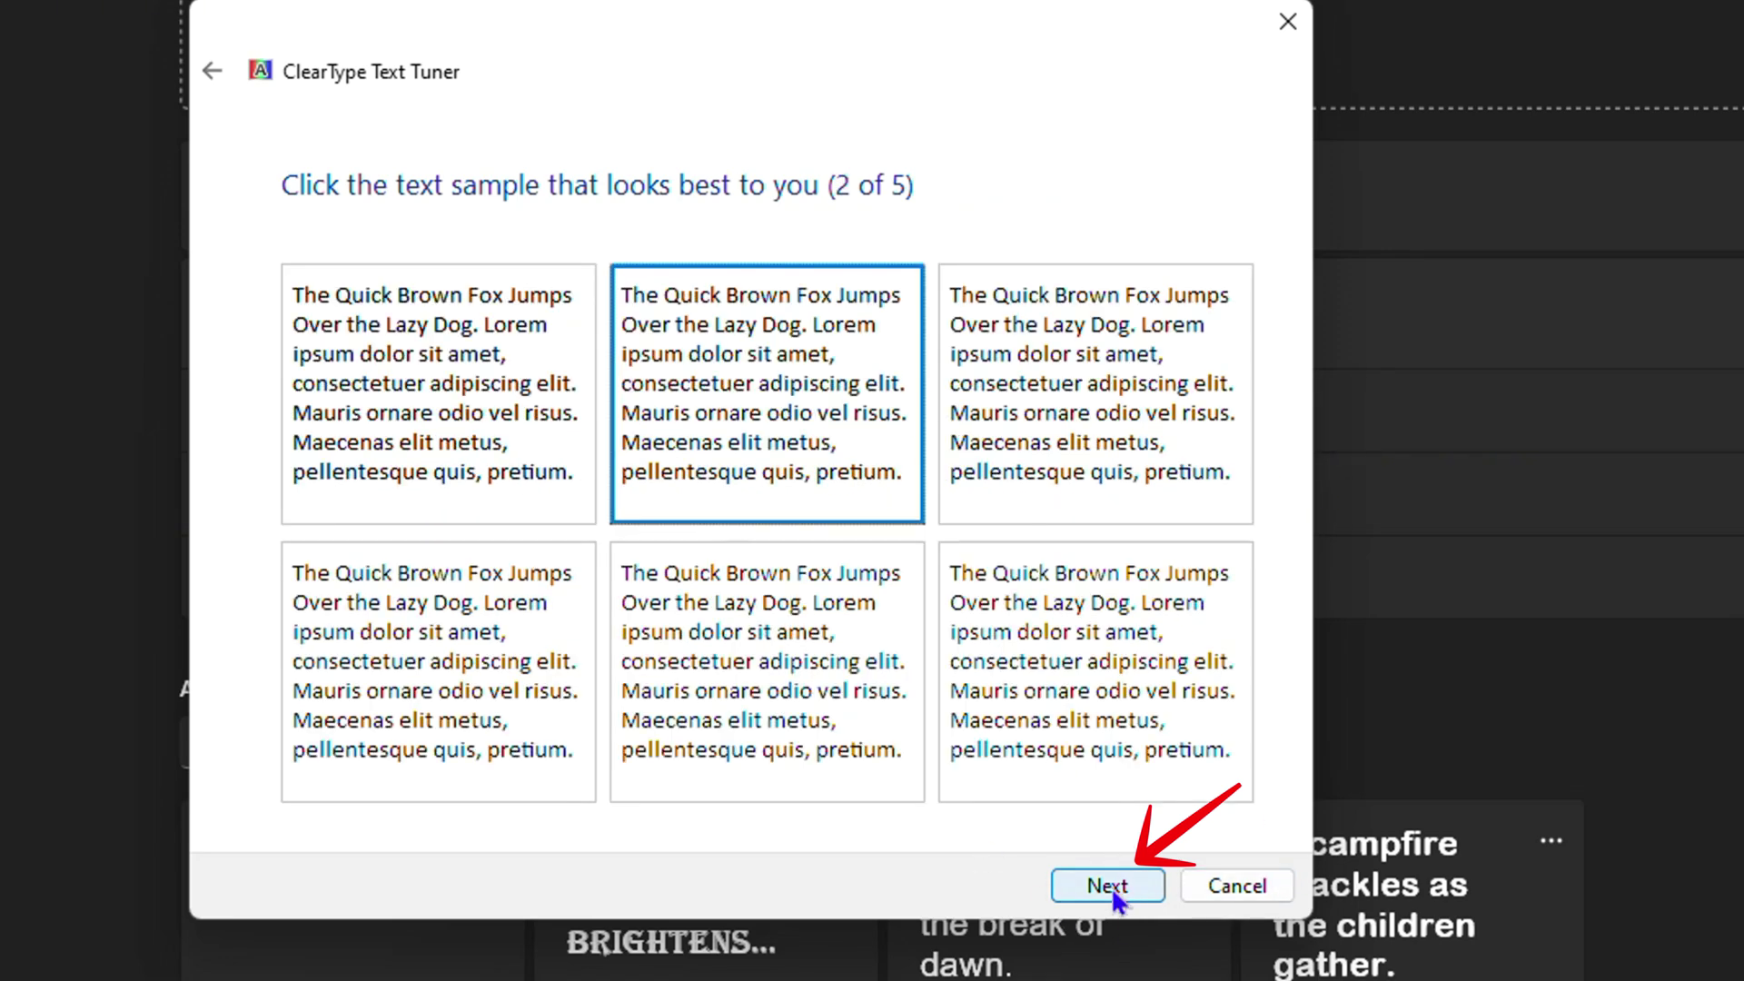
click(1122, 892)
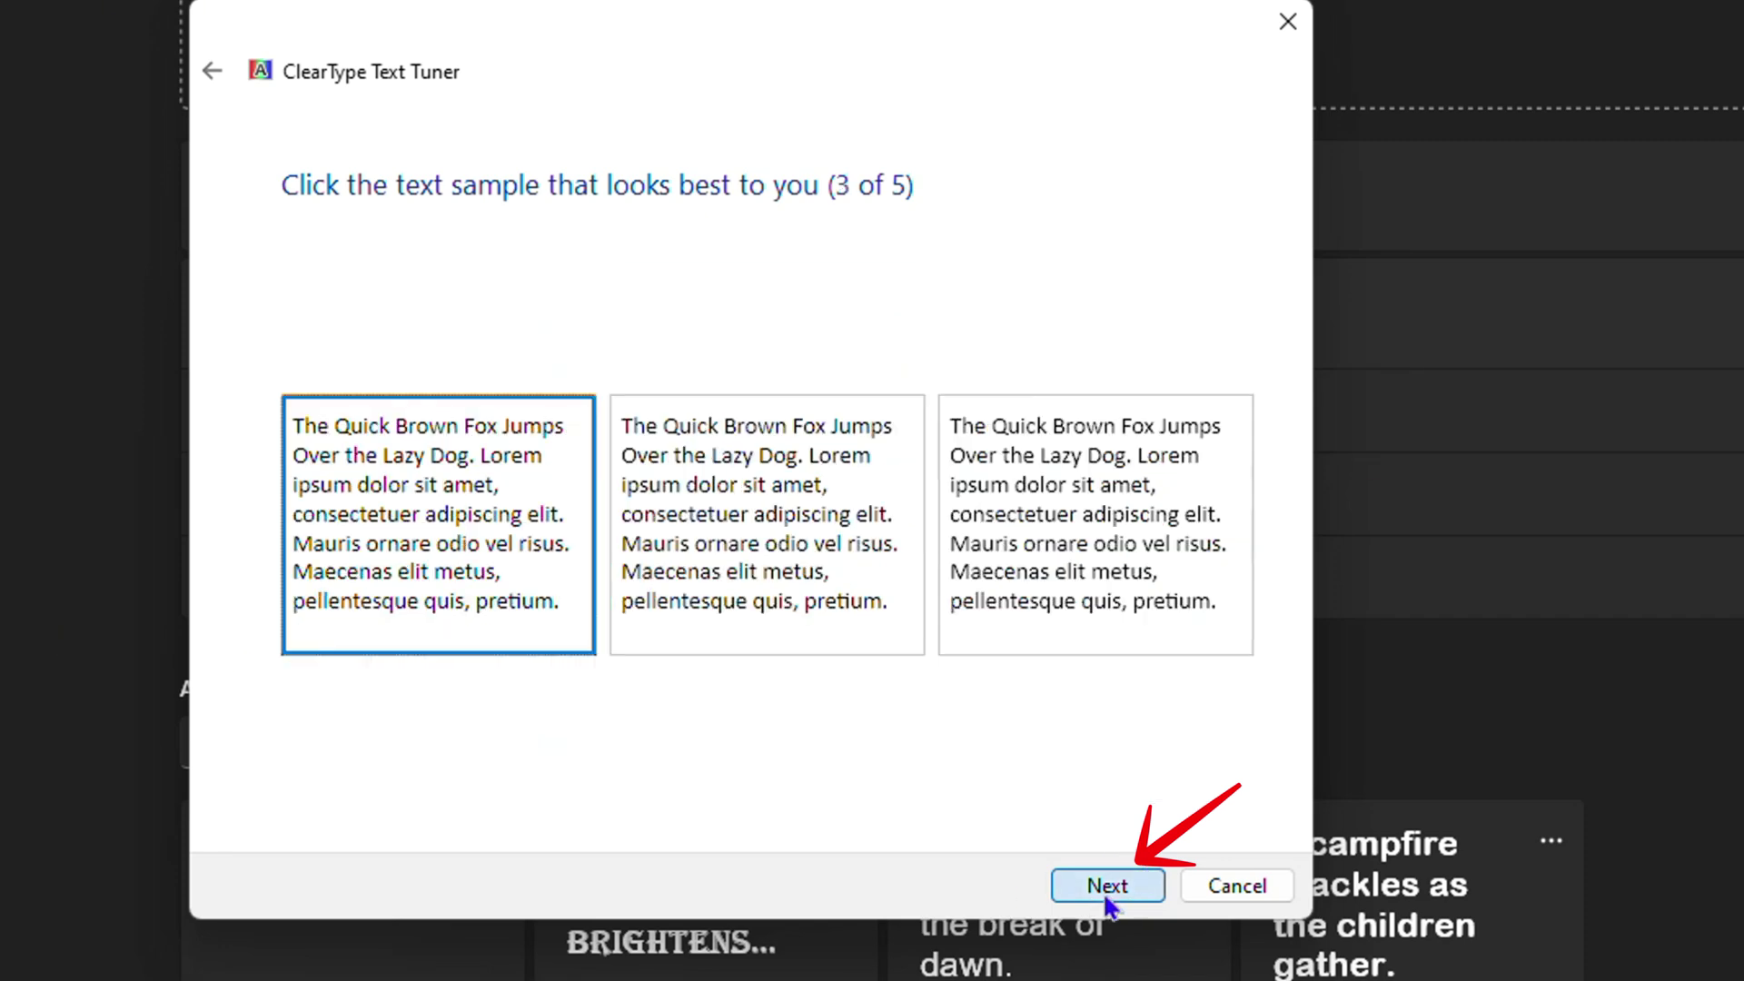
click(1105, 897)
click(1106, 890)
click(1106, 890)
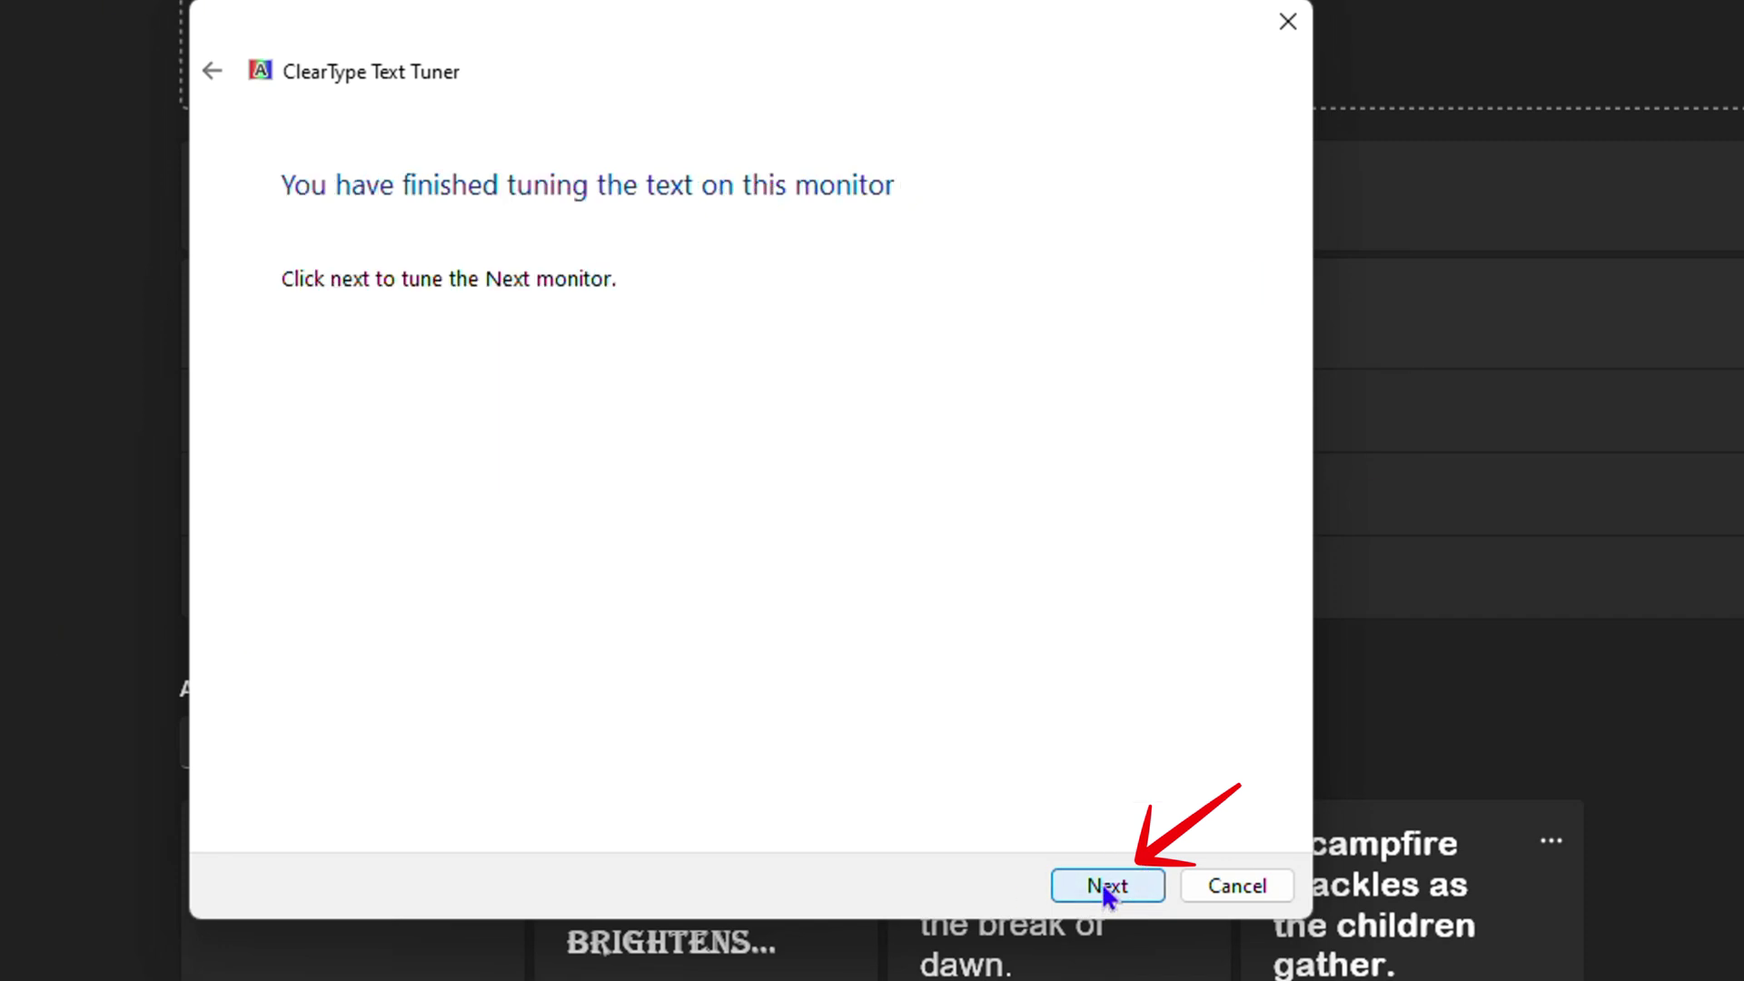
click(1103, 889)
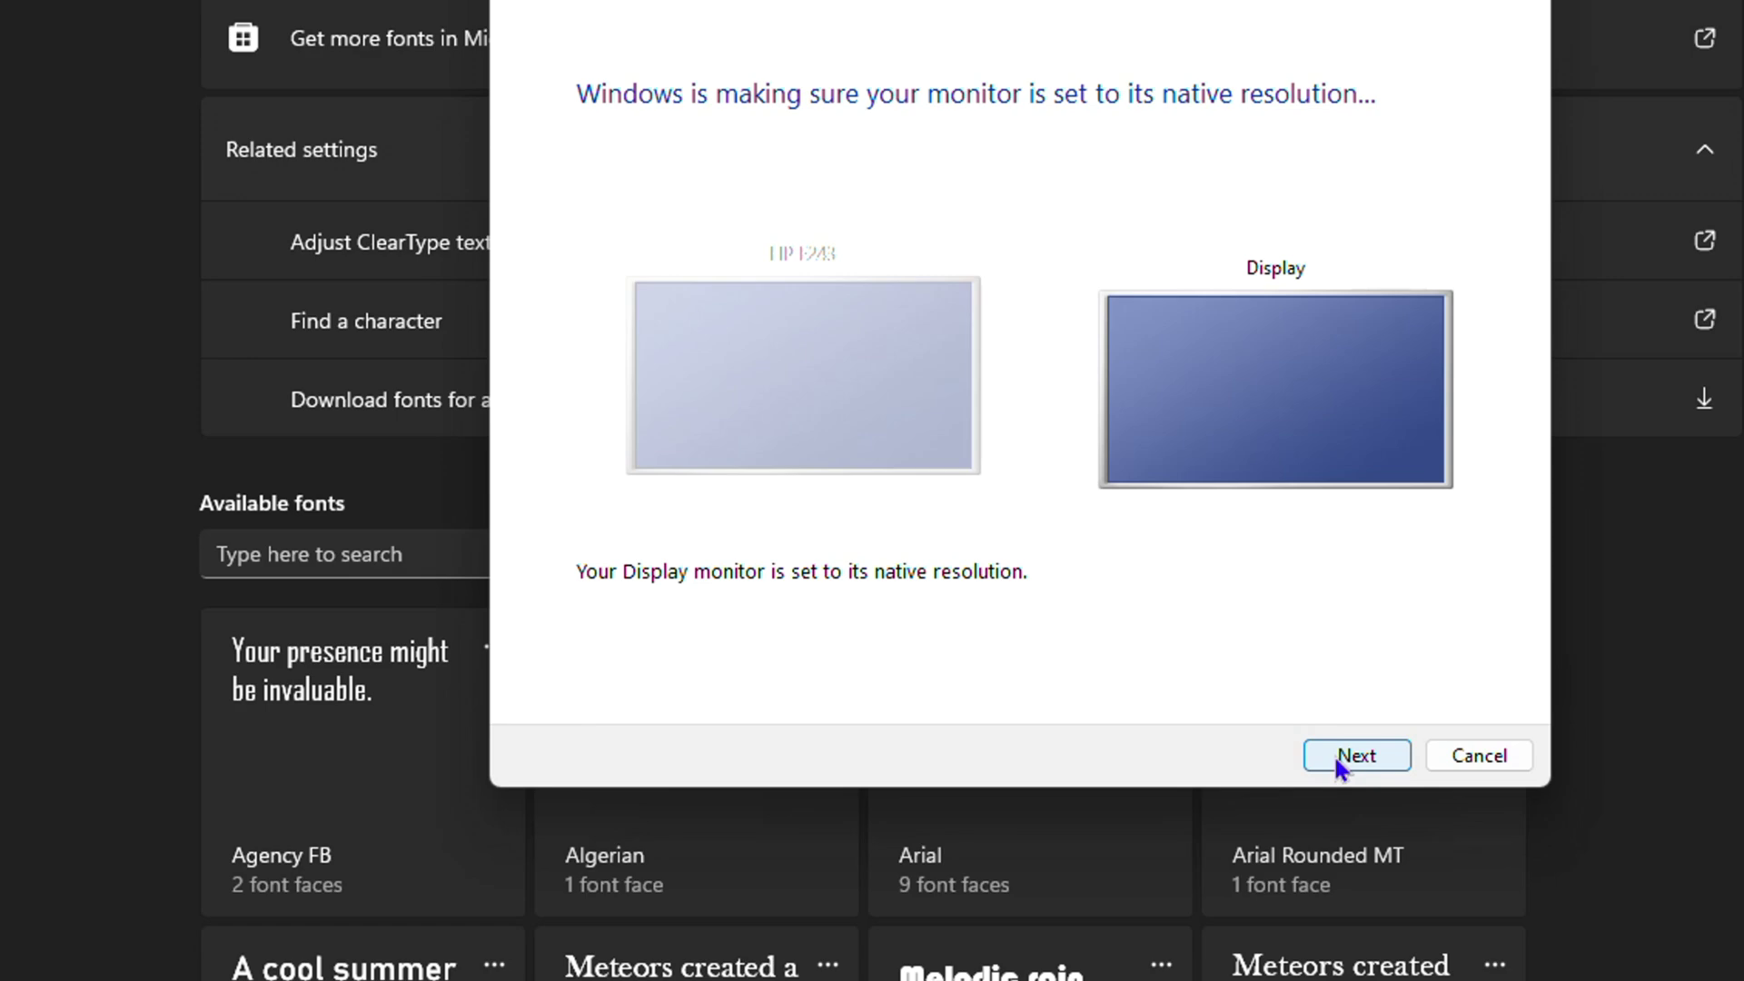
- Pick the clearest text samples on the second monitor and finish the tuner
click(1340, 763)
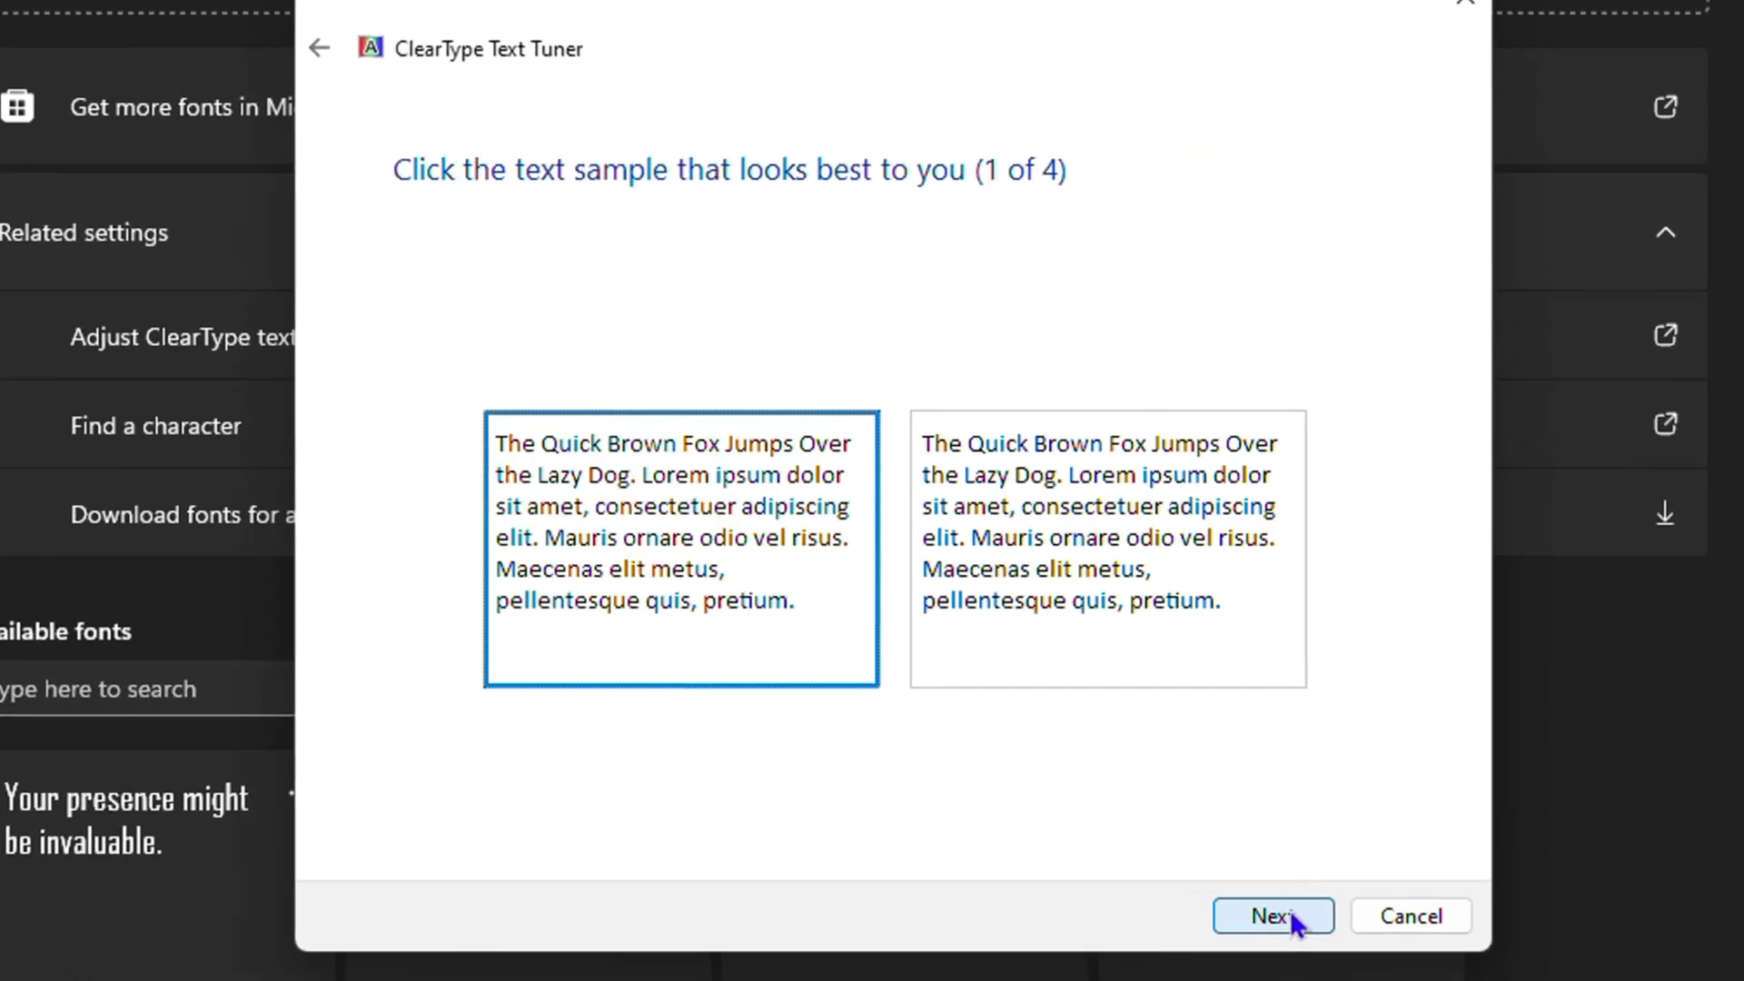
click(1283, 919)
click(1282, 919)
click(1282, 919)
click(1283, 944)
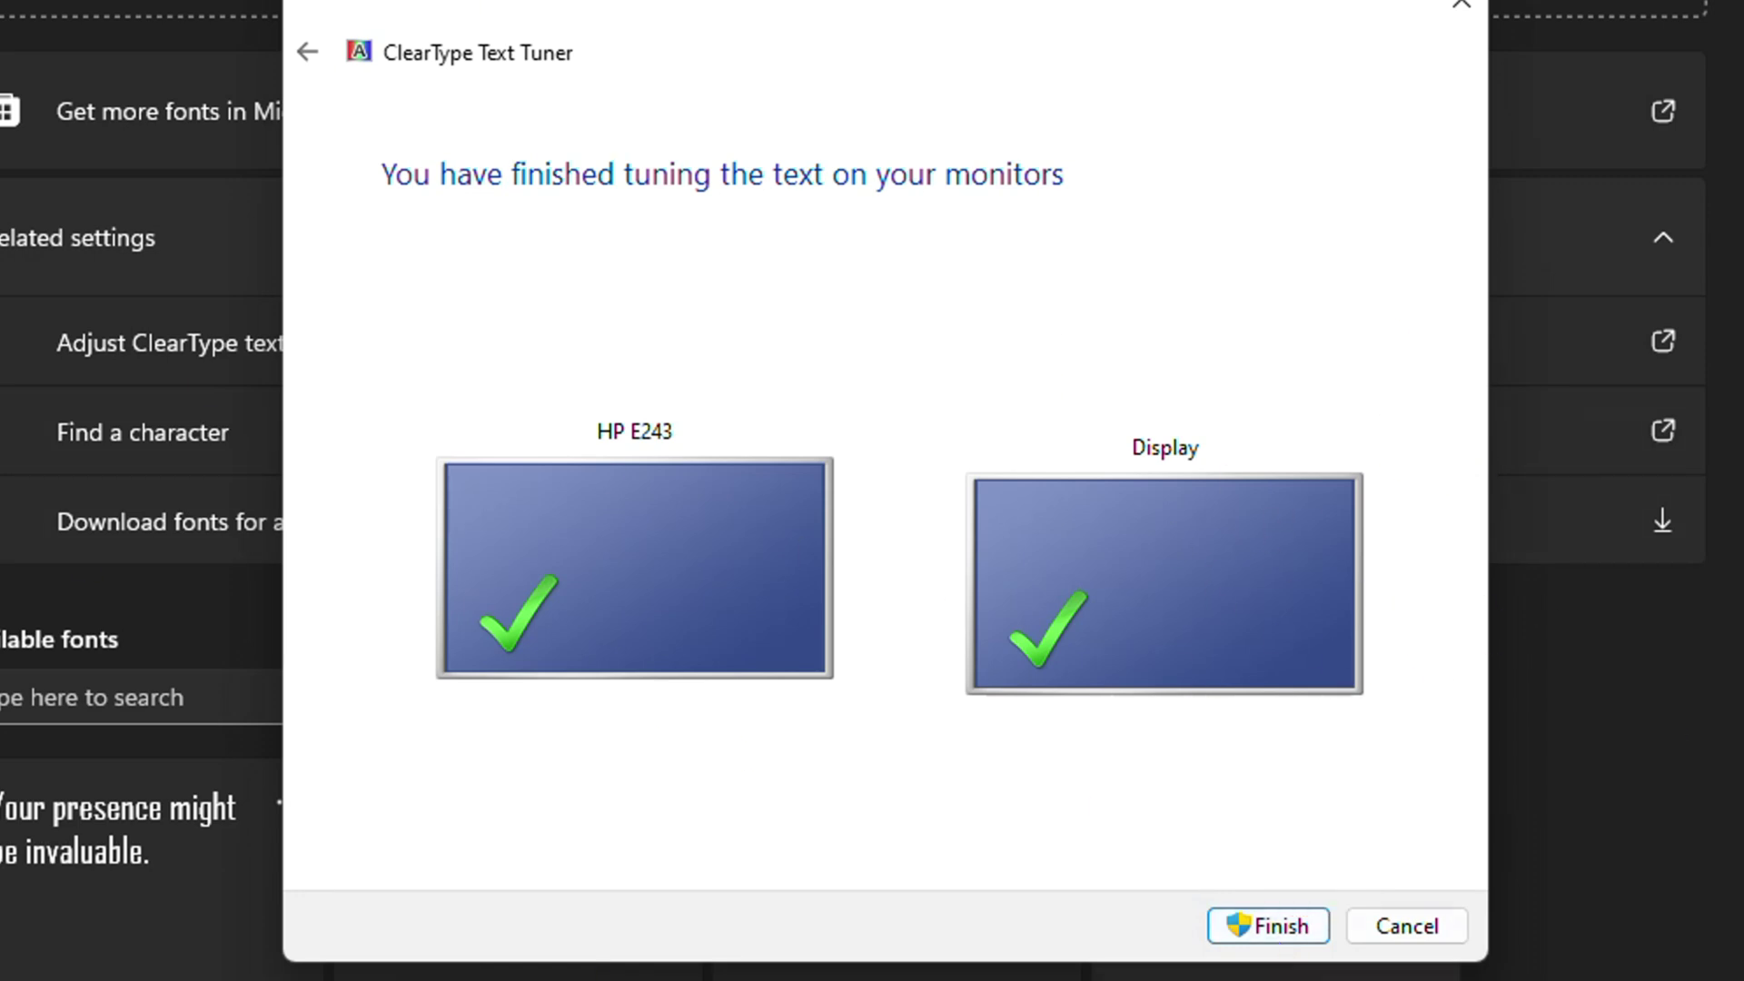
click(1280, 925)
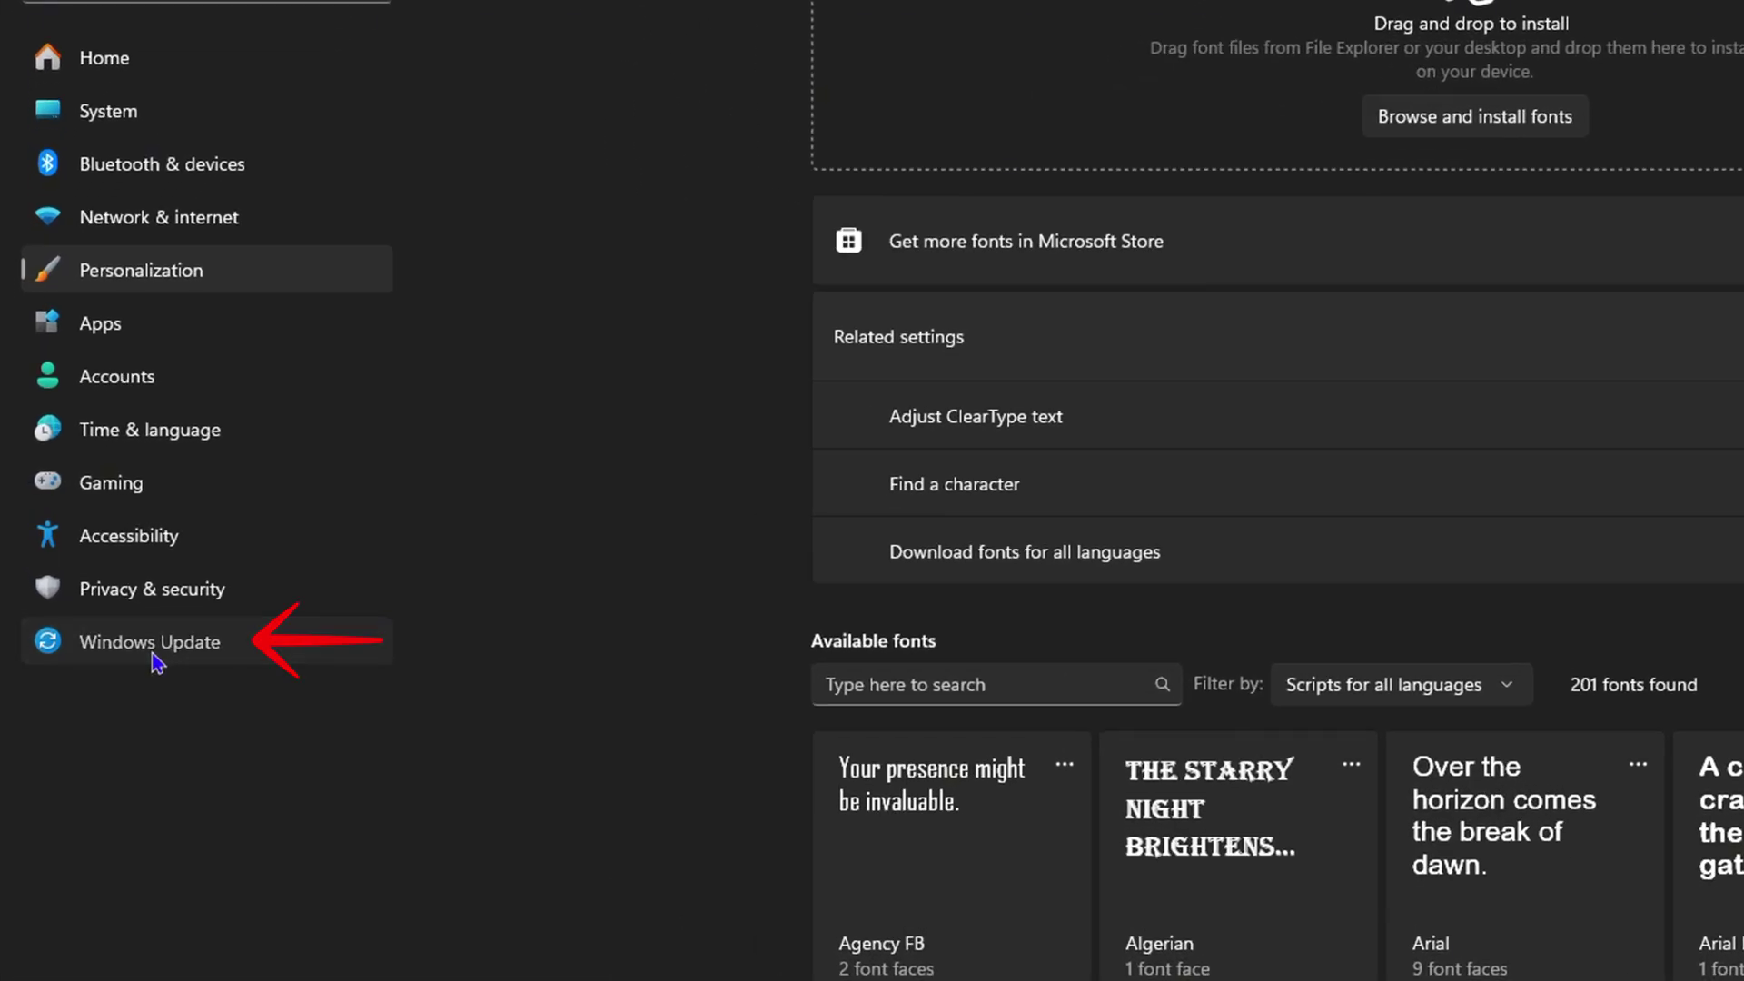
- Run Check for updates in Windows Update, confirming You're up to date
click(153, 646)
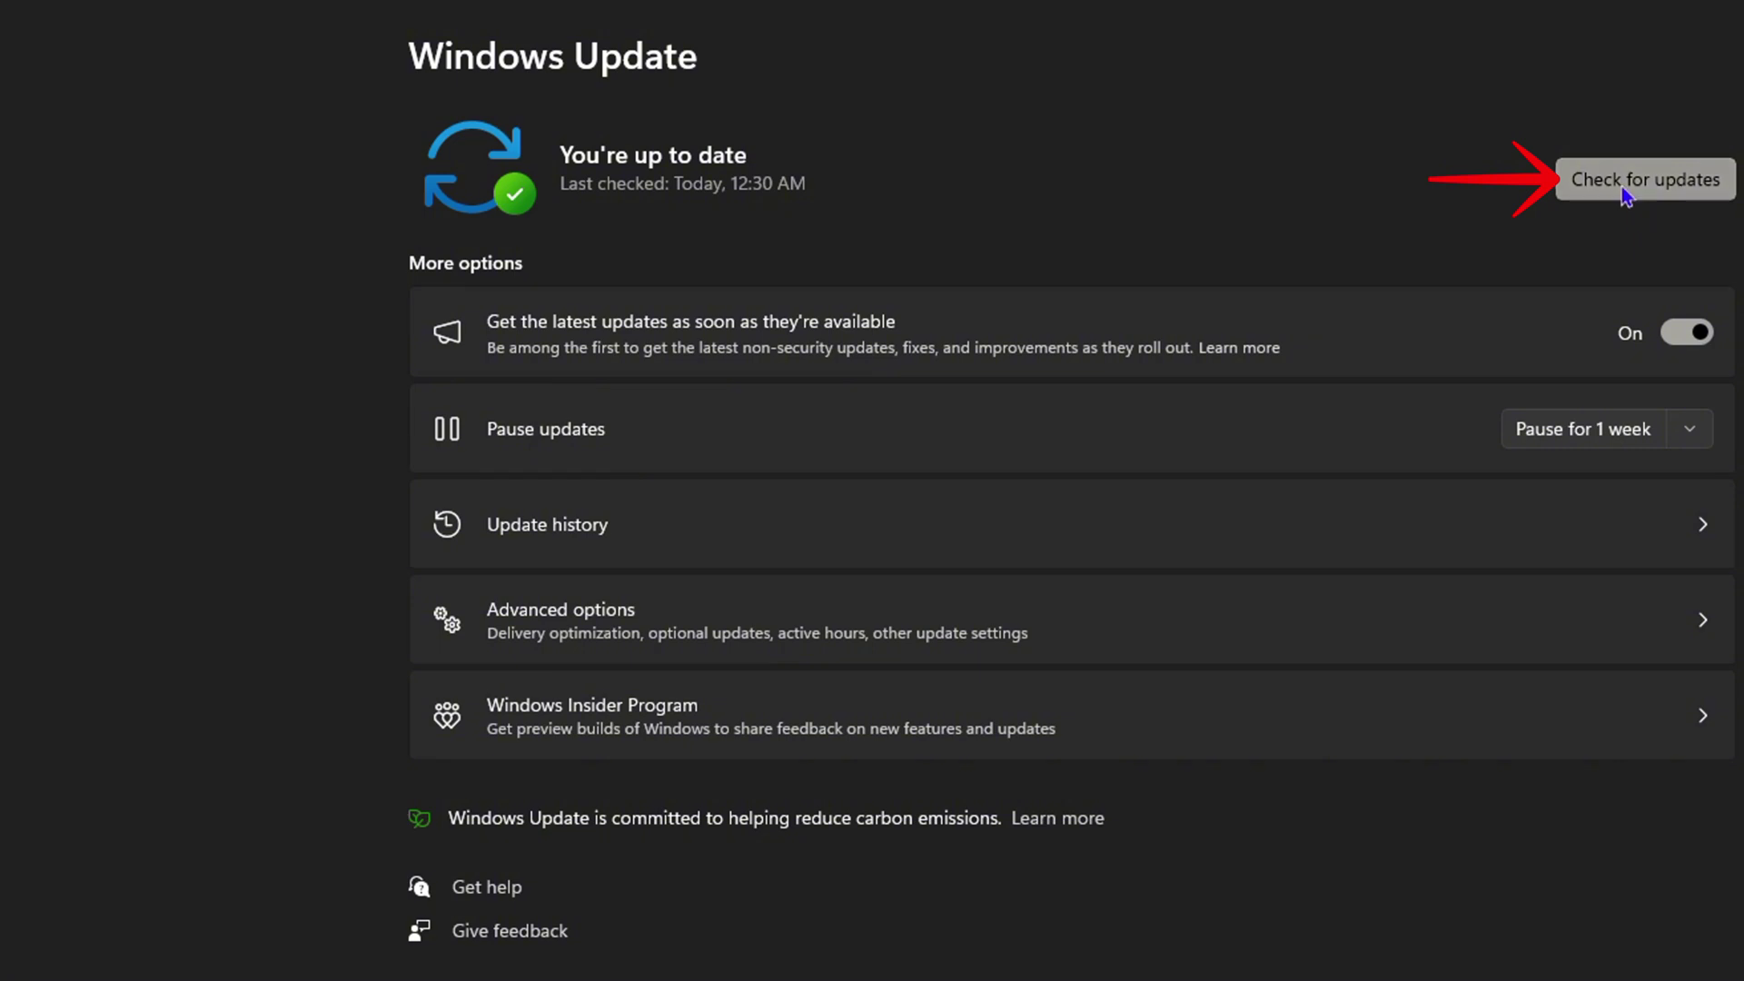
click(1626, 194)
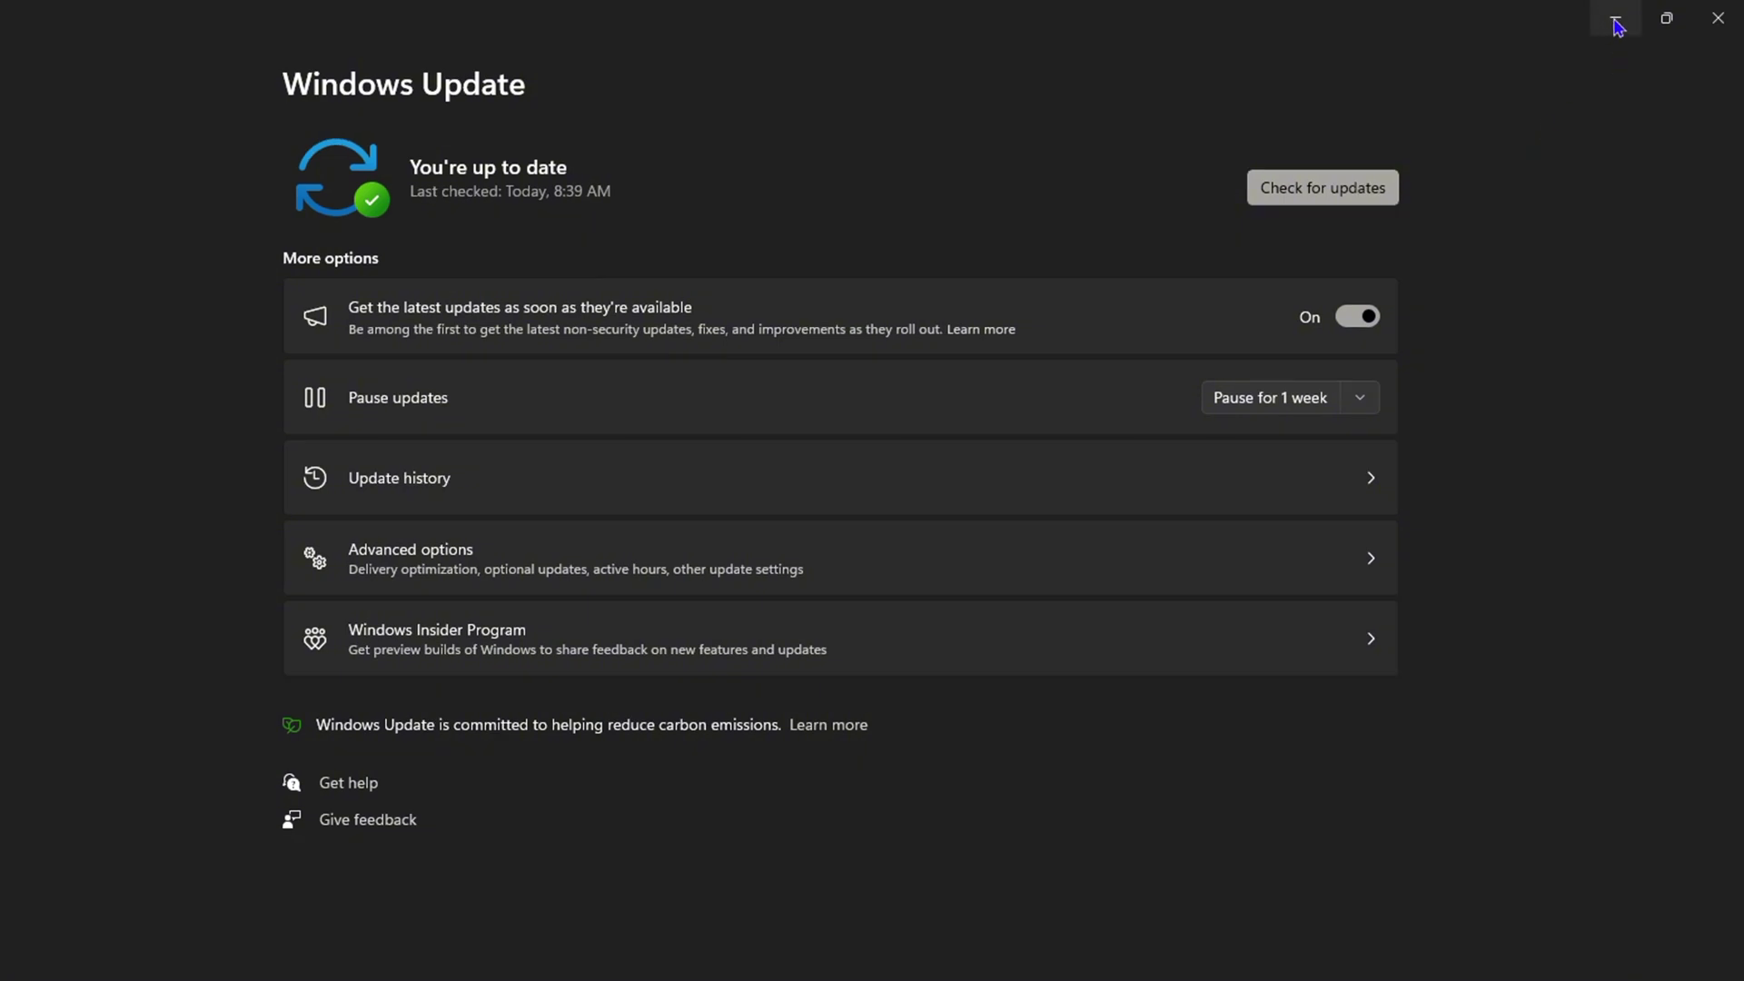
- Minimize Settings and open Device Manager, centred on screen
click(1618, 21)
right_click(150, 965)
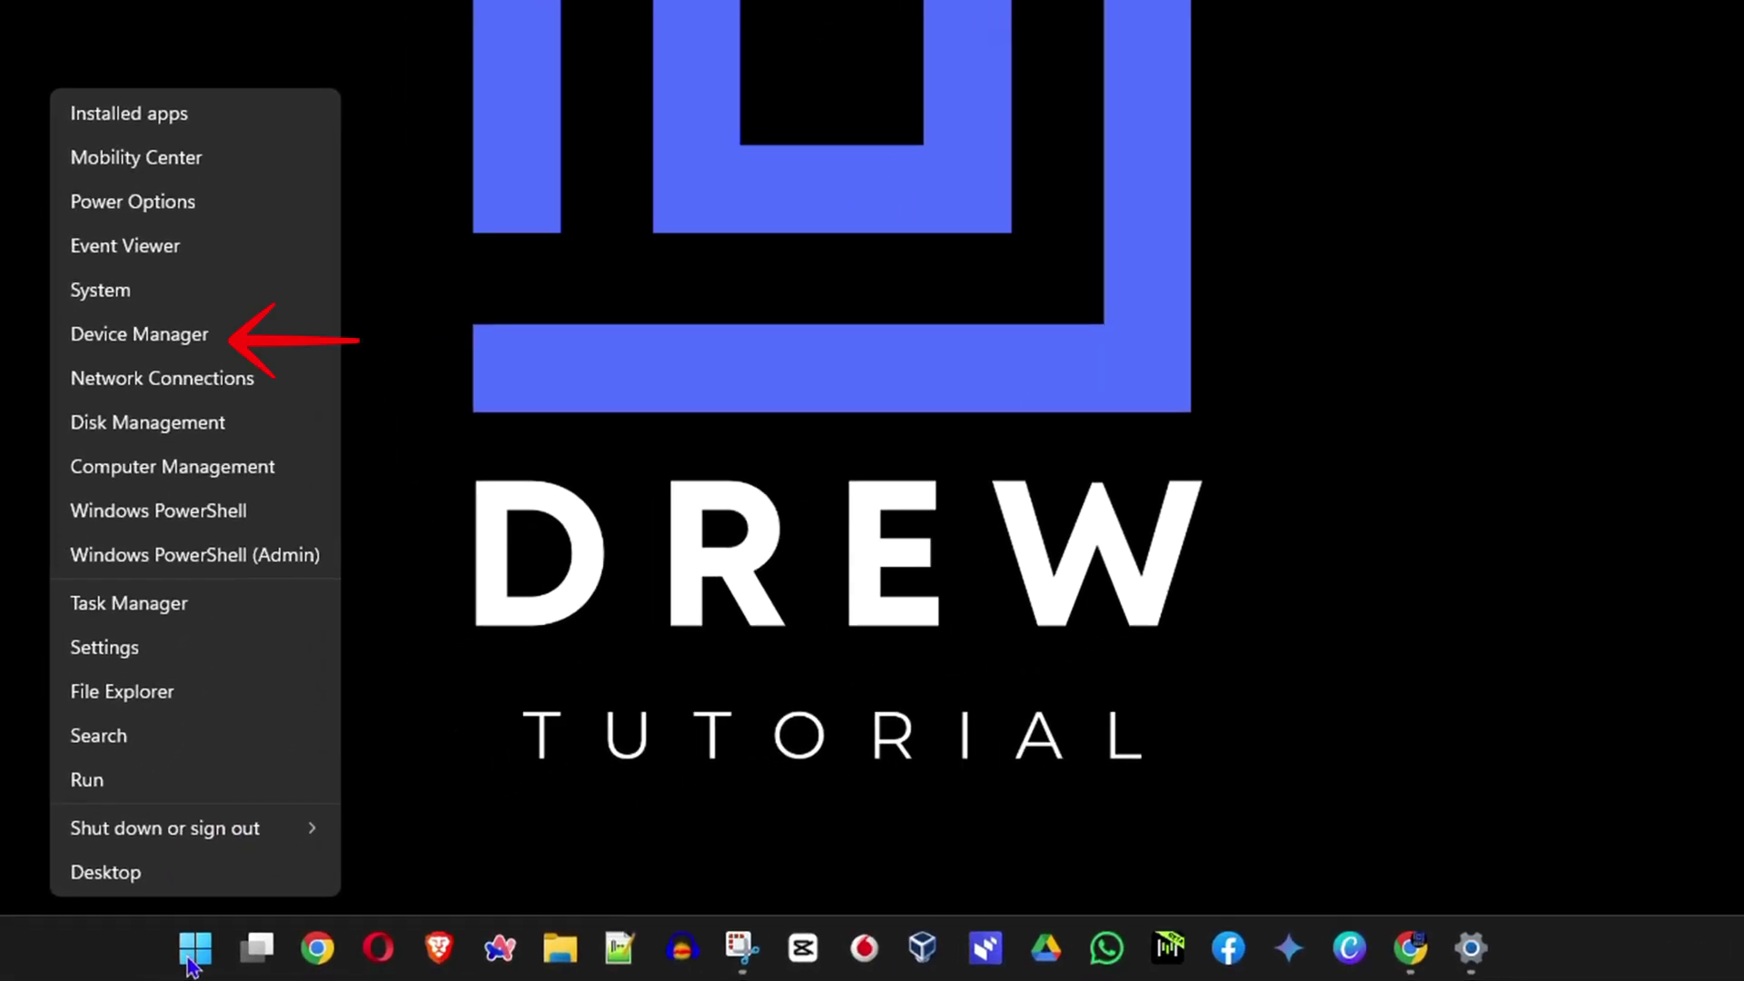
click(186, 336)
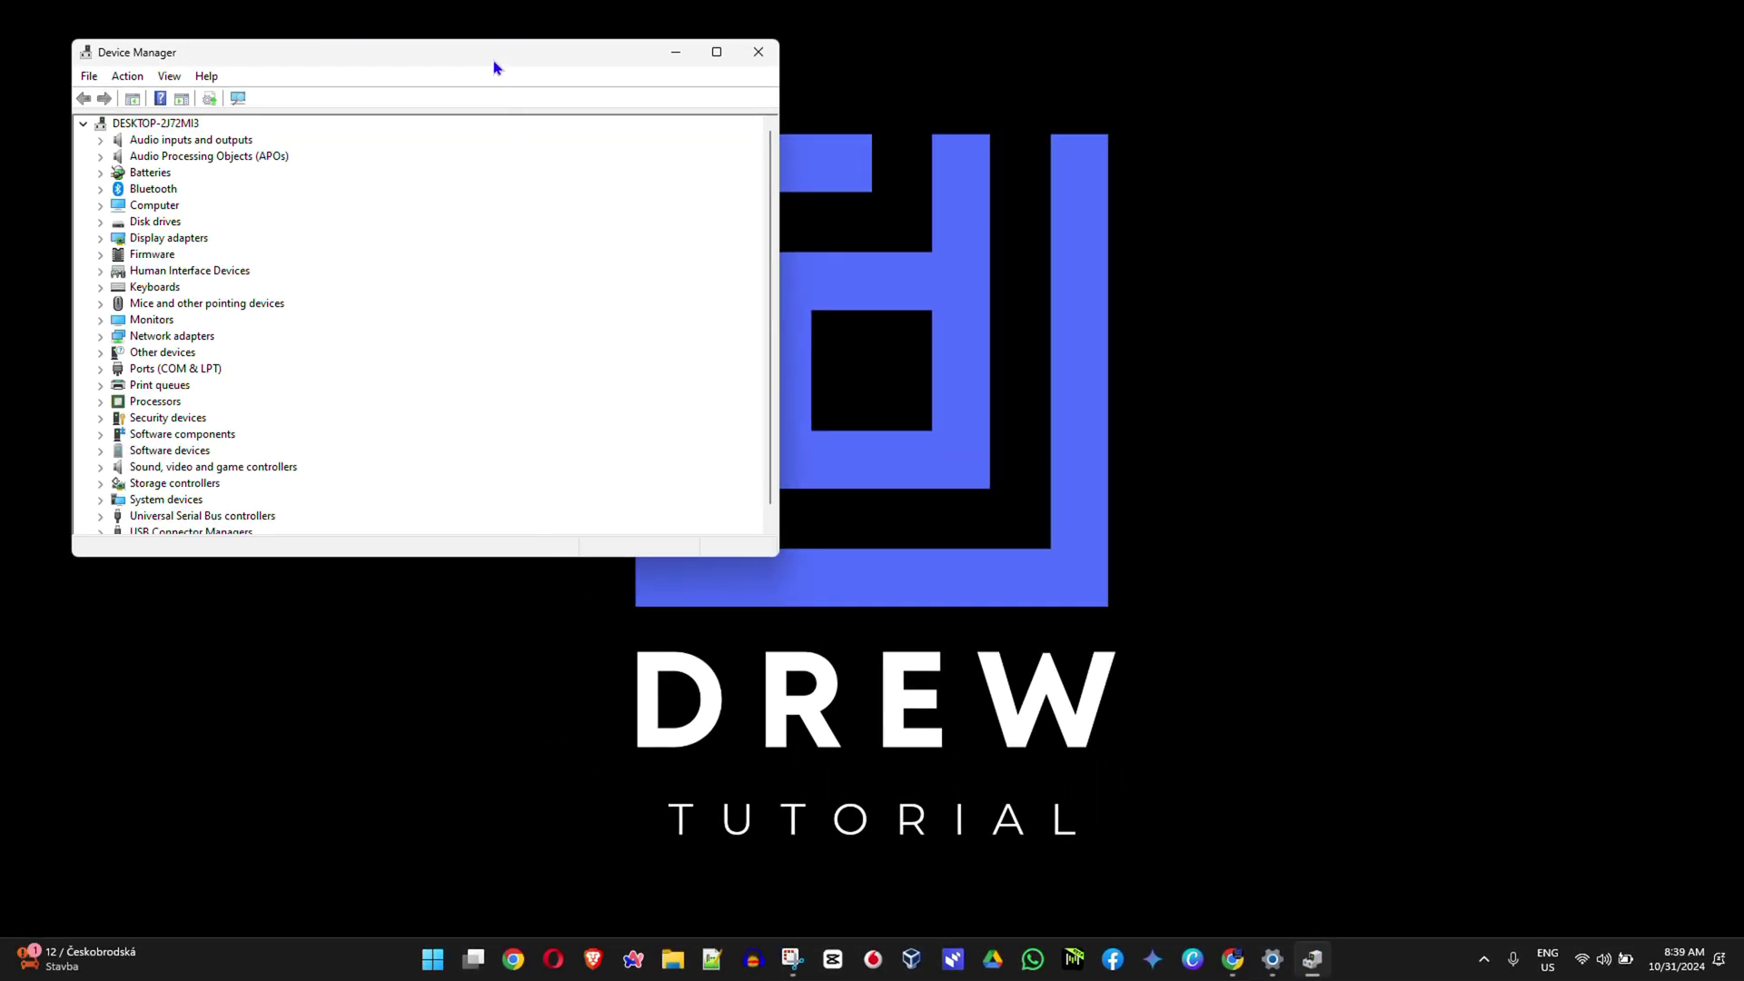
drag(488, 56, 1004, 137)
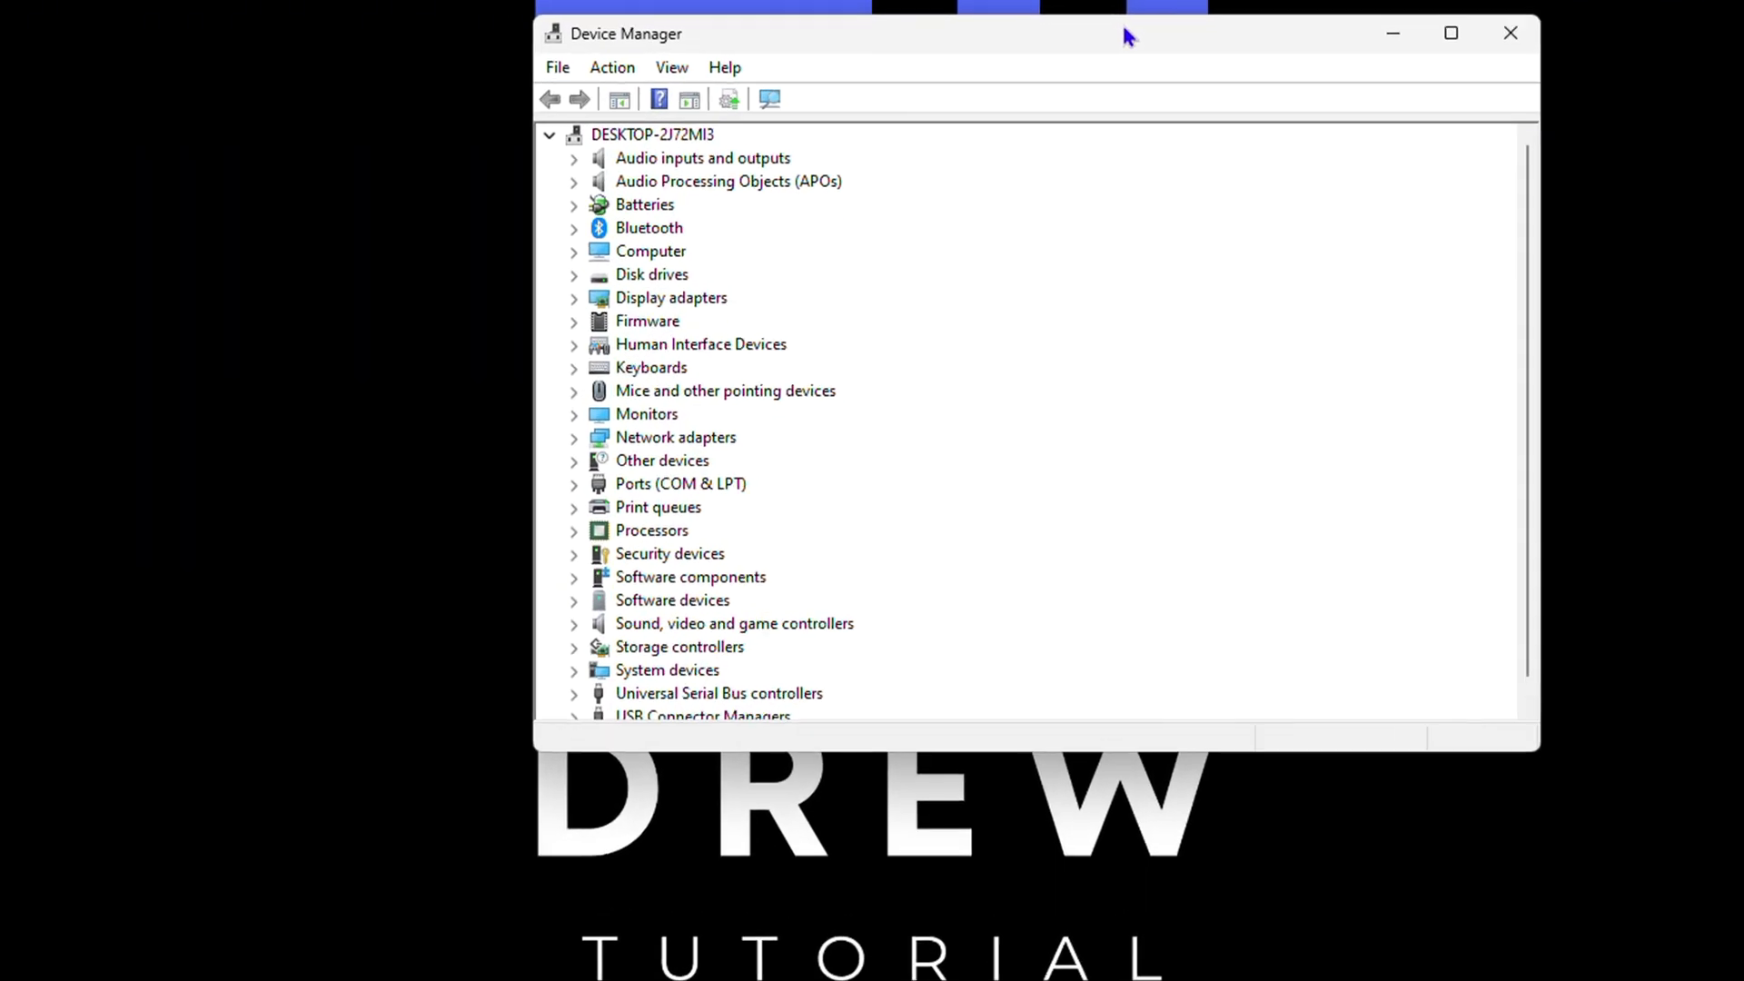
- Search automatically for a newer NVIDIA GeForce RTX 3060 Laptop GPU driver
click(564, 291)
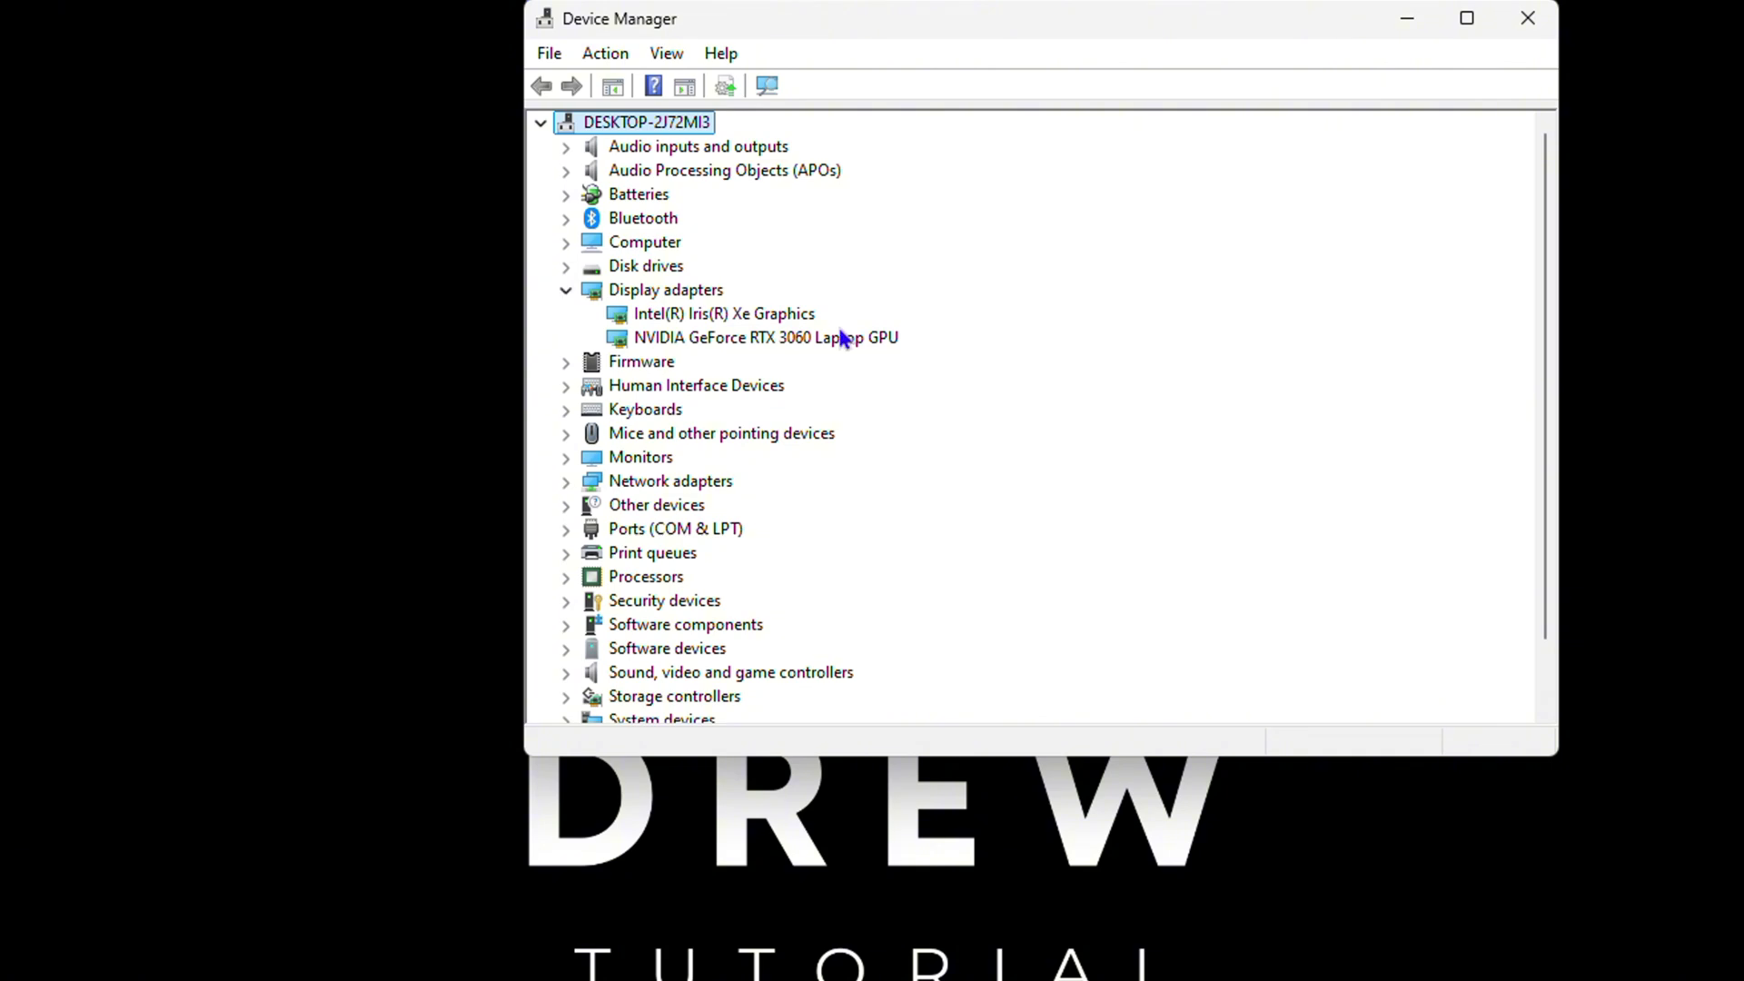
right_click(692, 343)
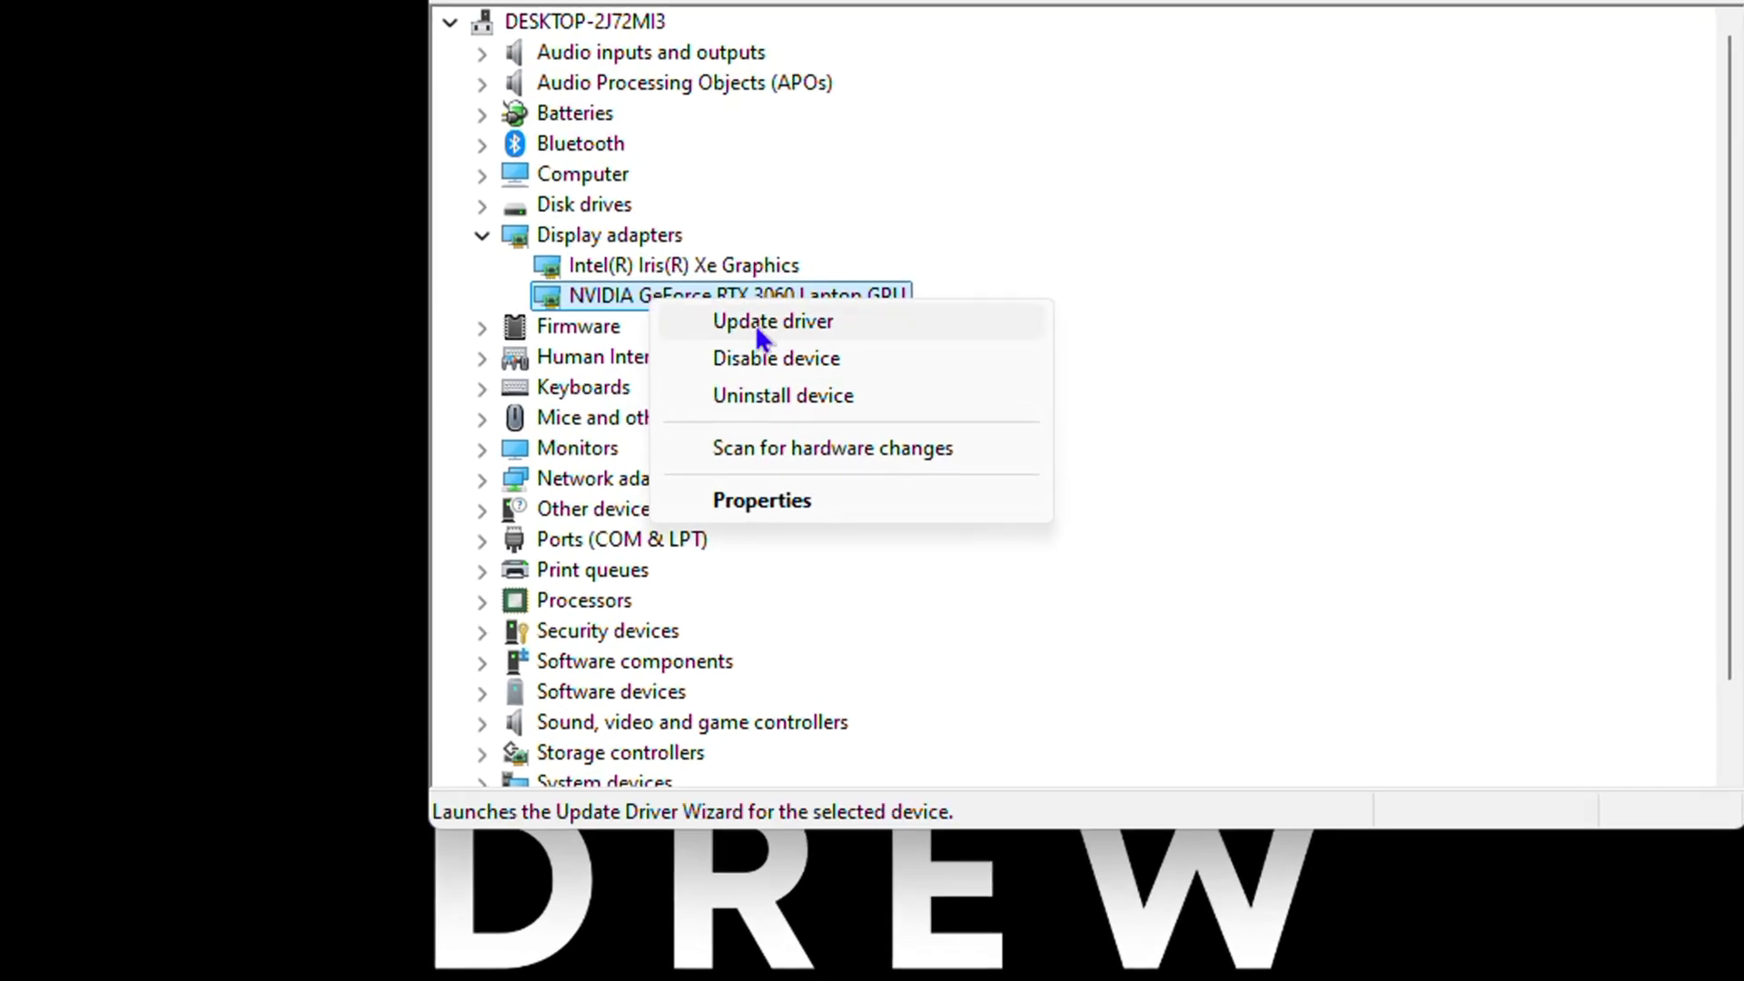
click(758, 323)
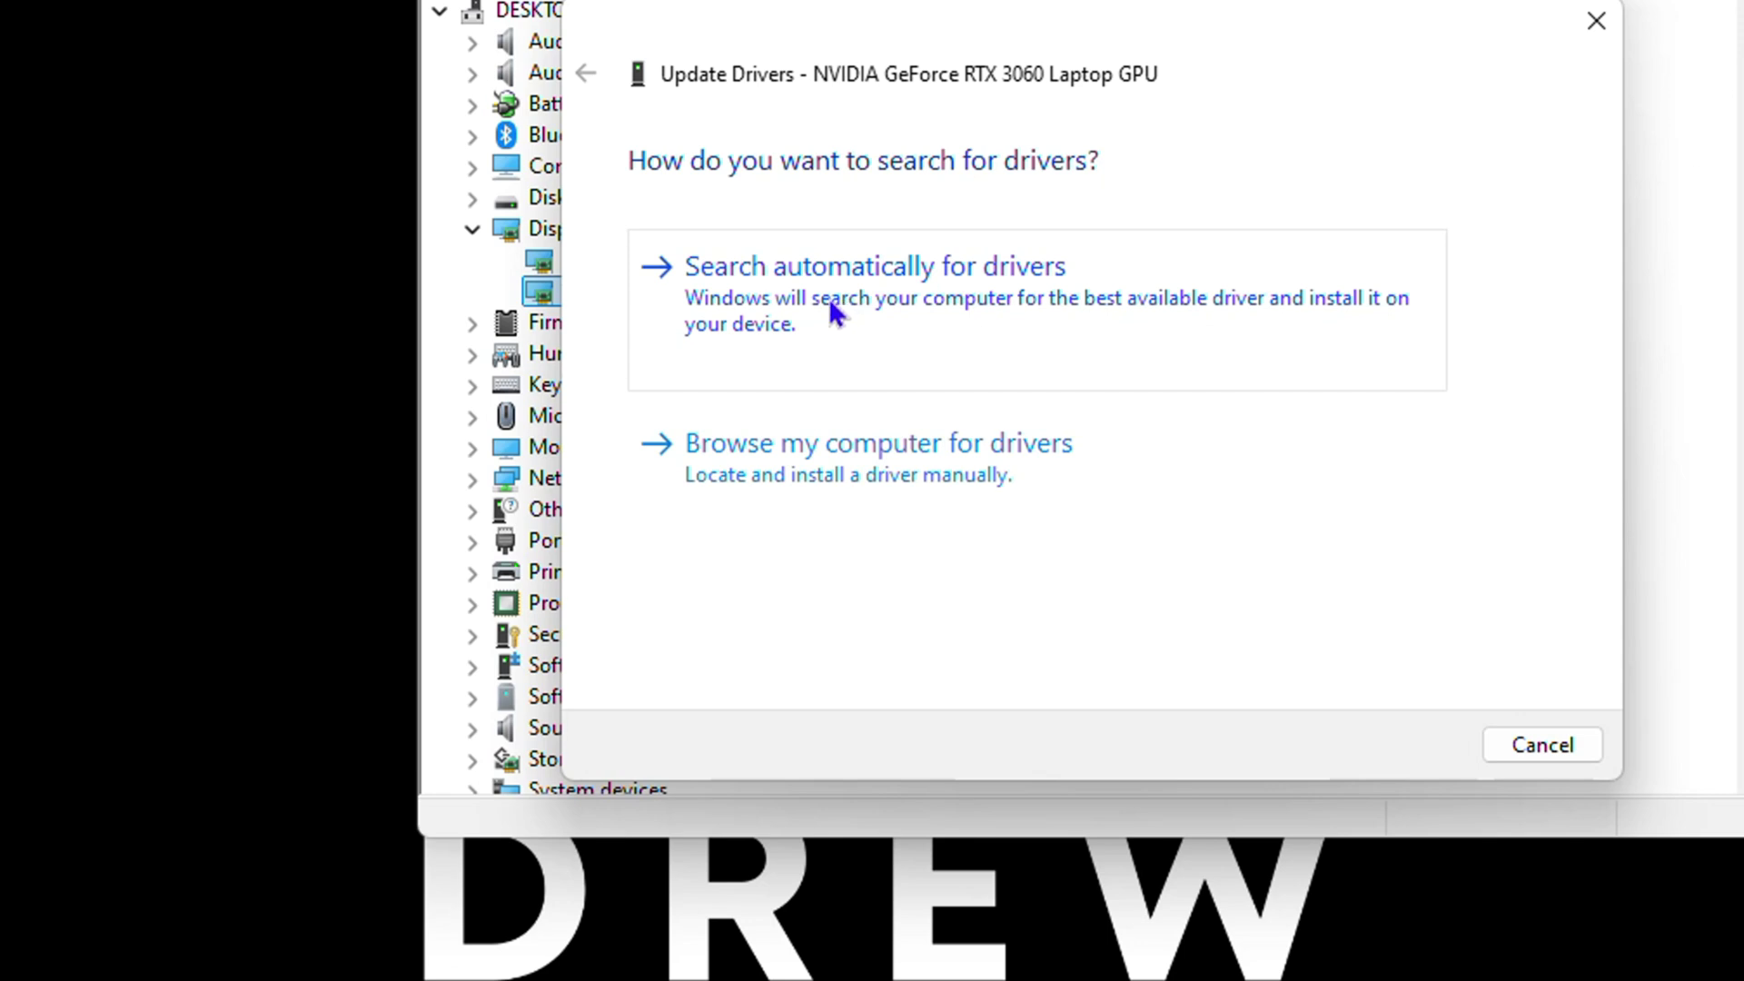
click(1043, 327)
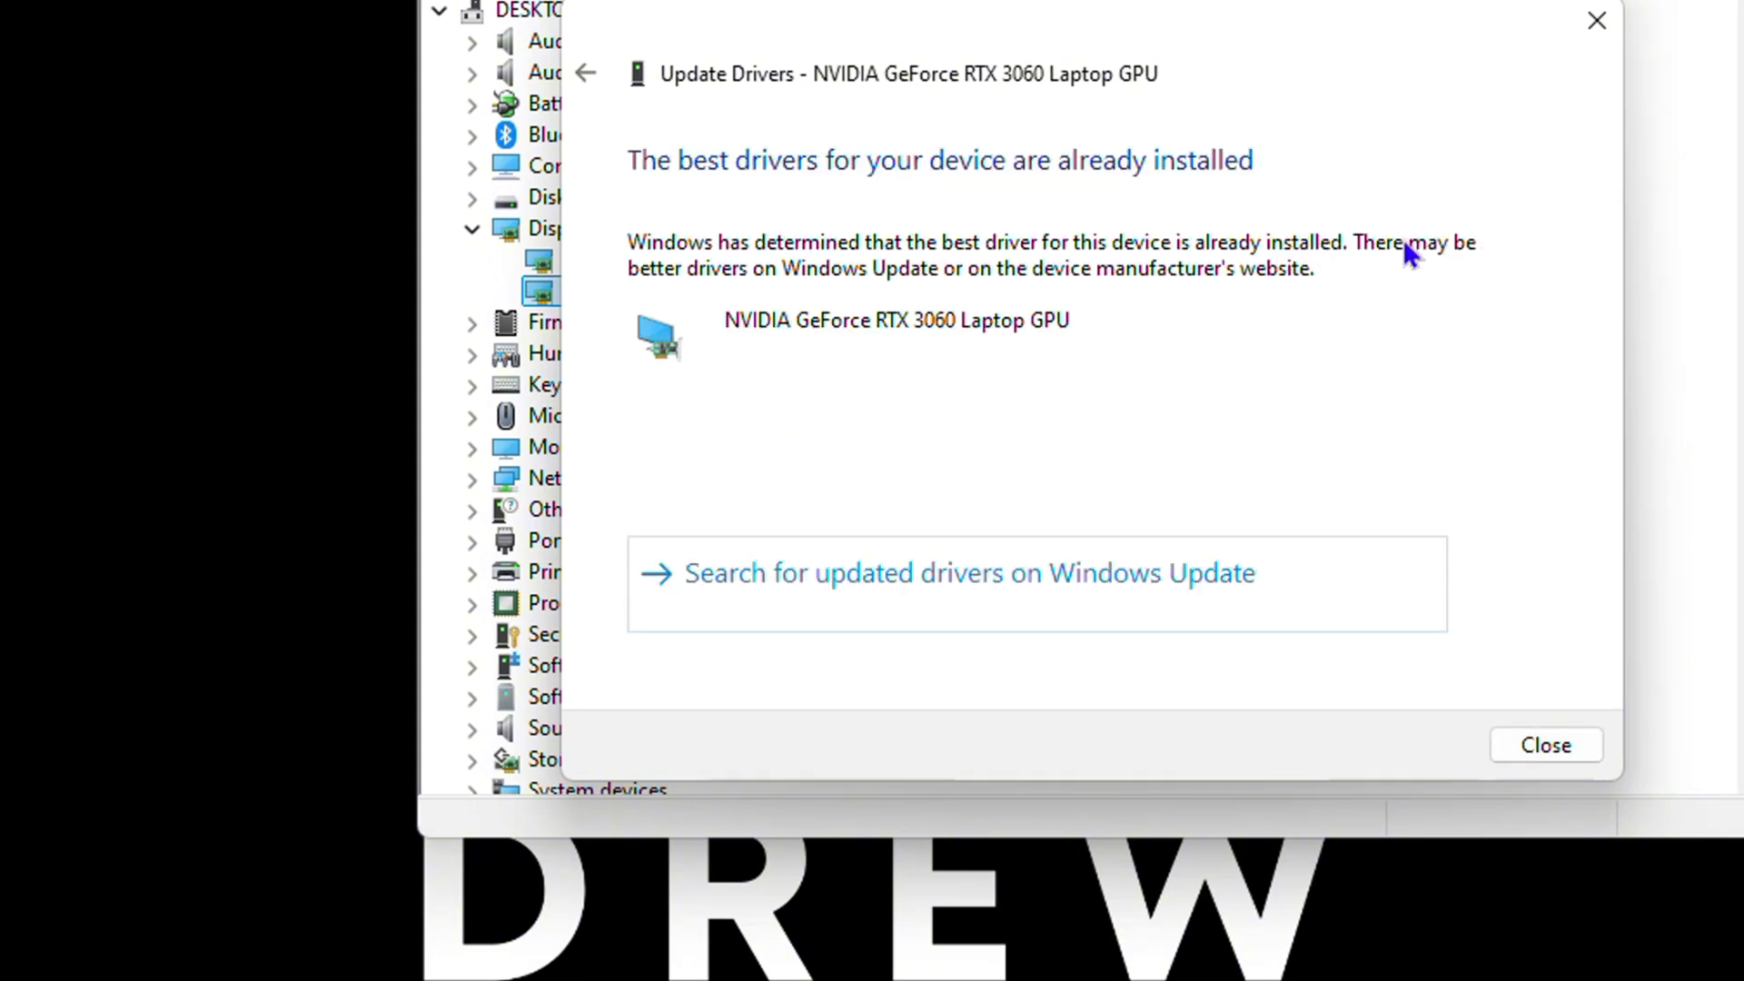
- List the compatible NVIDIA GPU drivers from this computer, then cancel without changing anything
click(1543, 757)
right_click(774, 290)
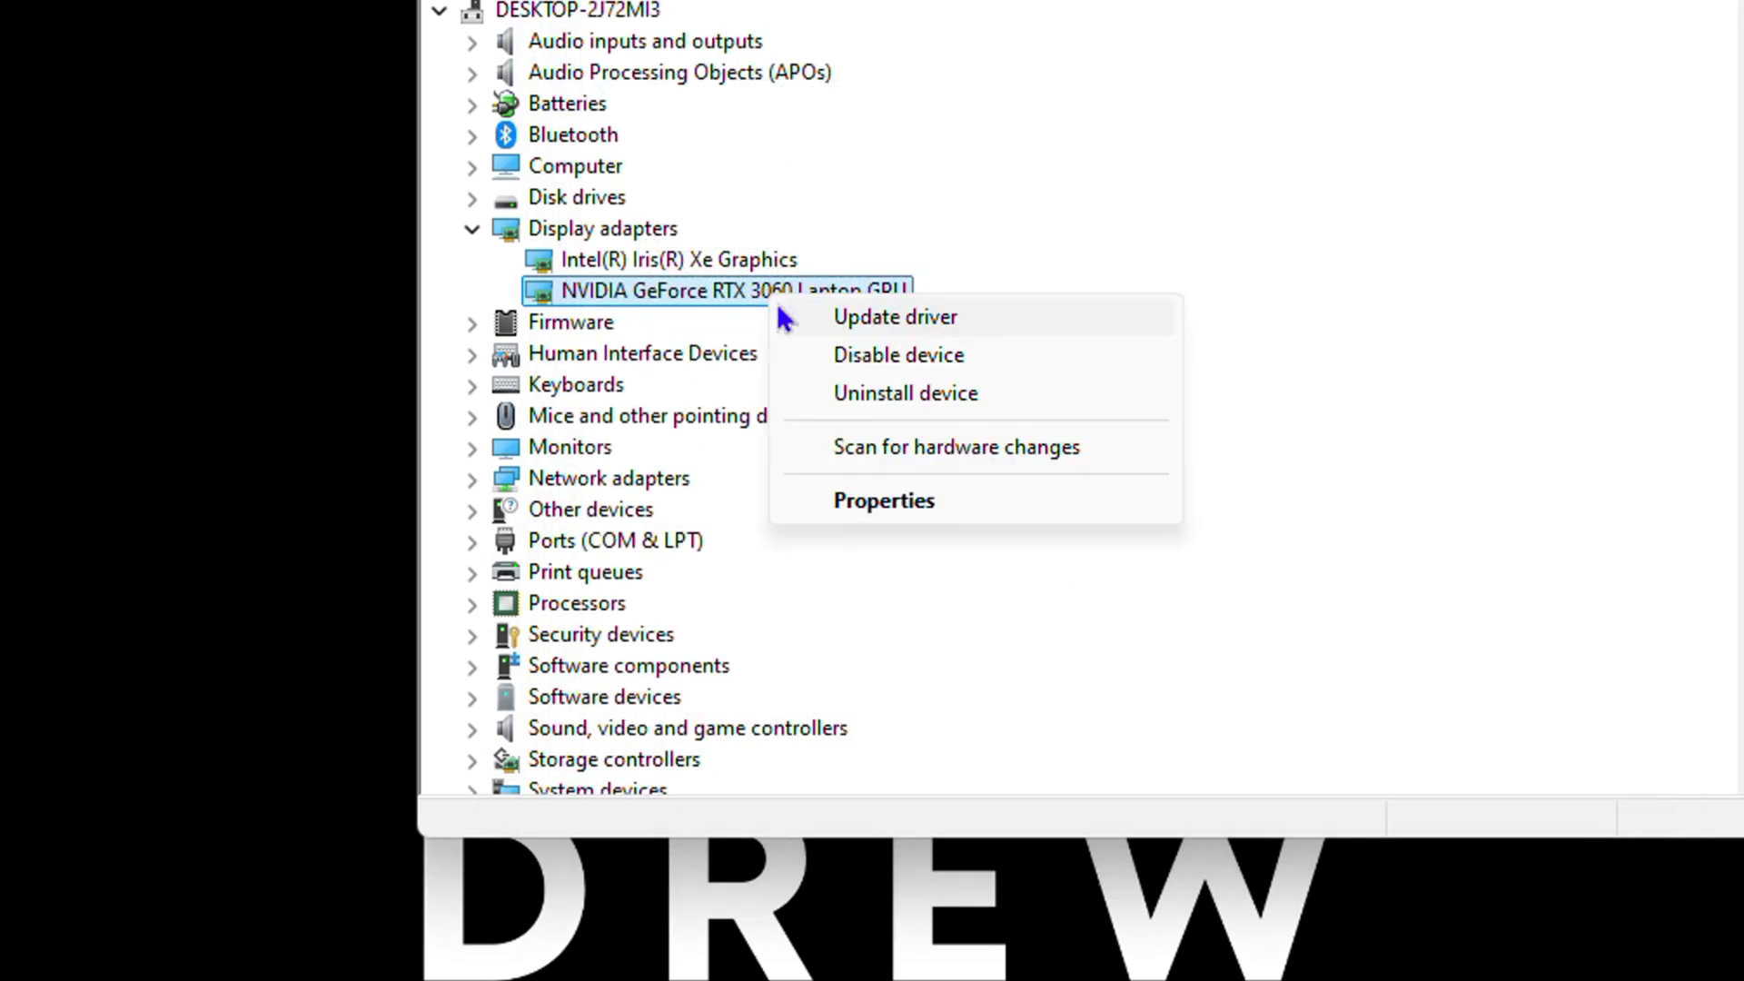
click(919, 337)
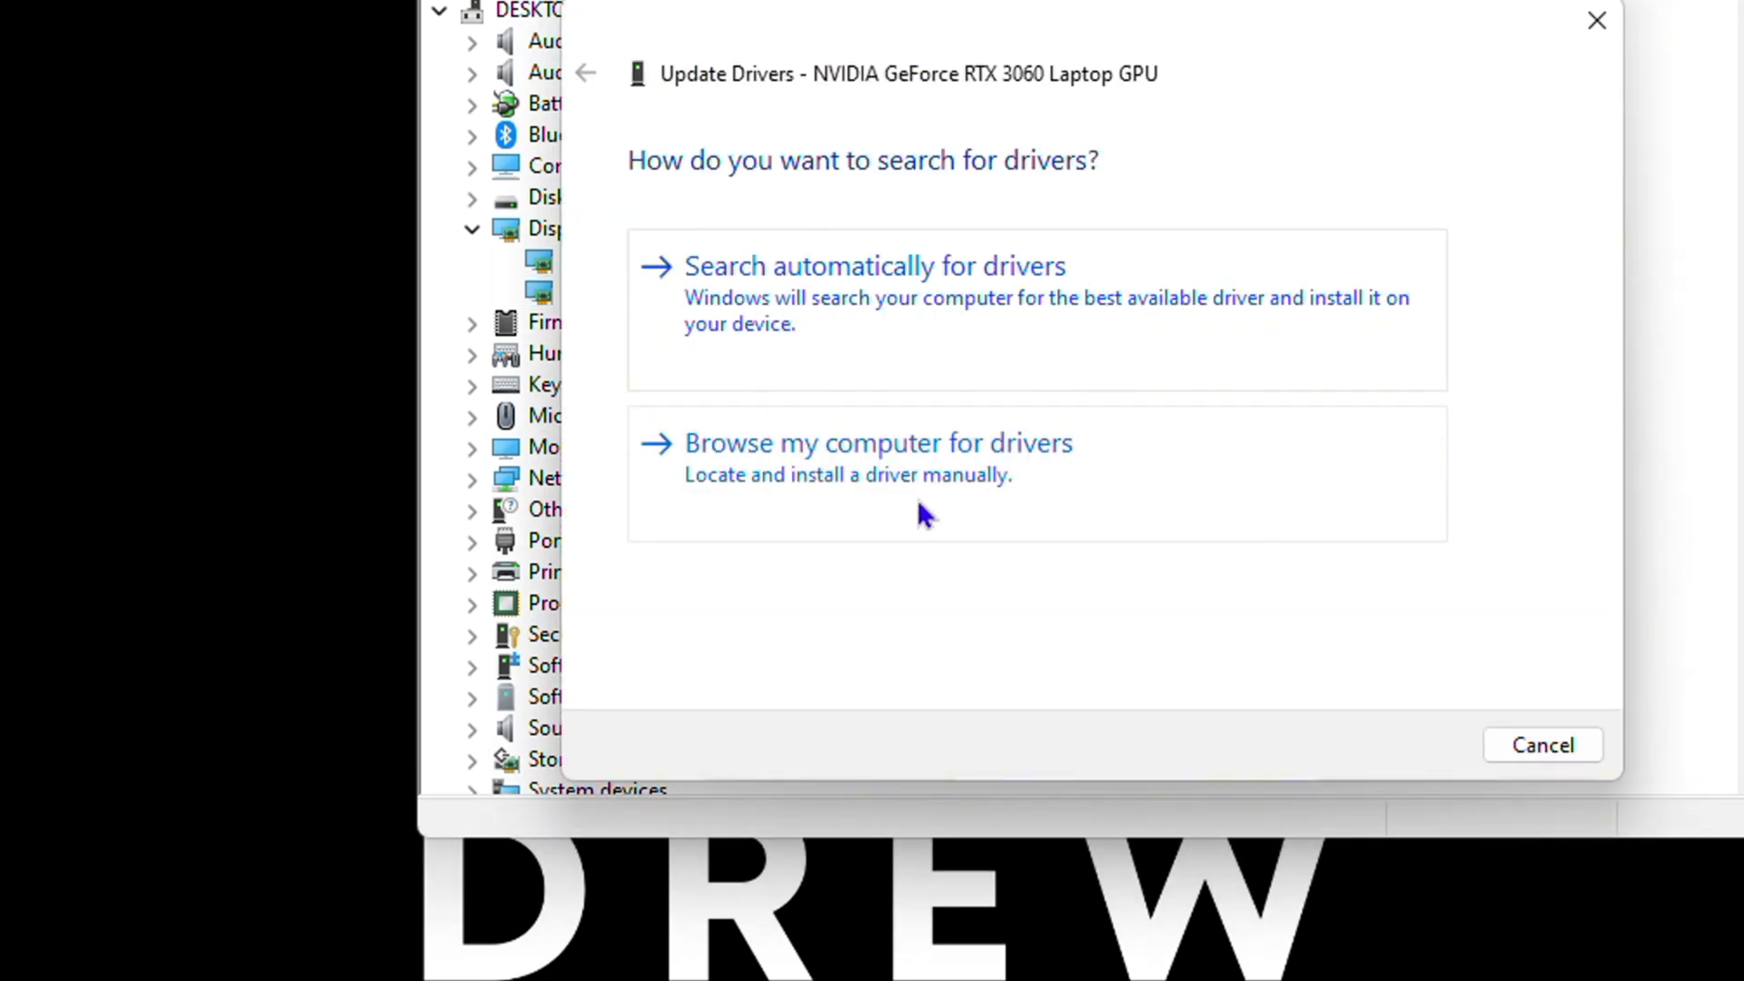
click(837, 473)
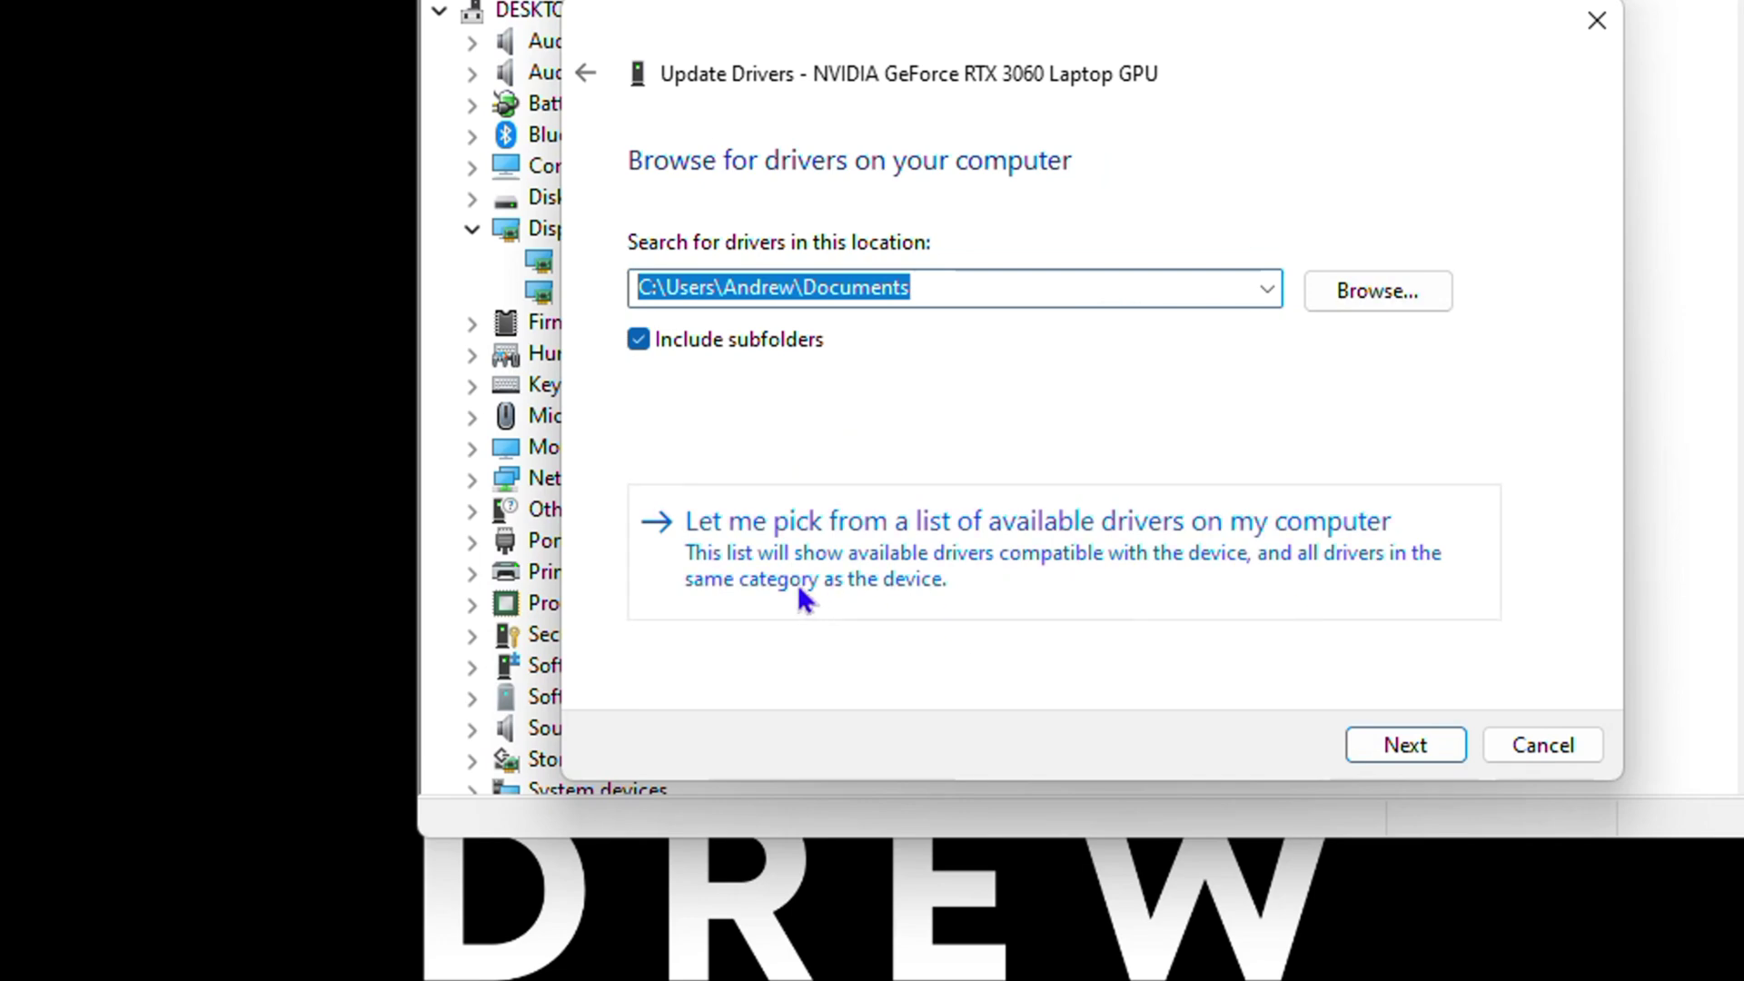
click(941, 570)
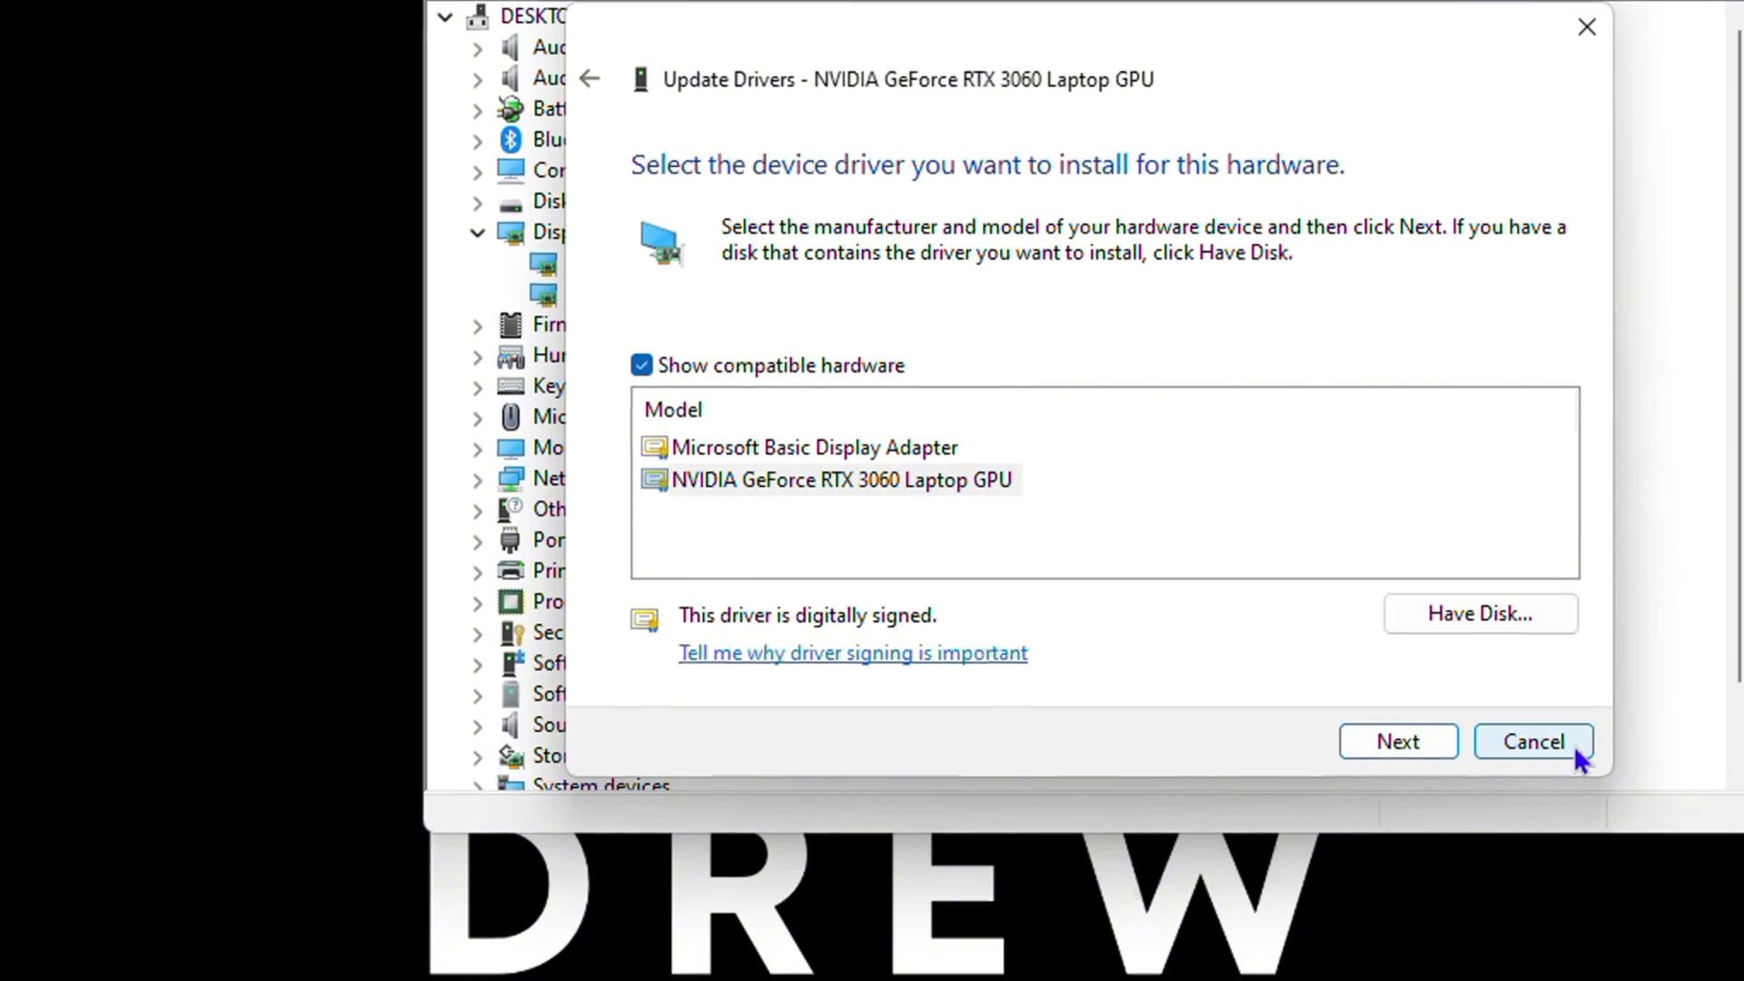
click(1580, 752)
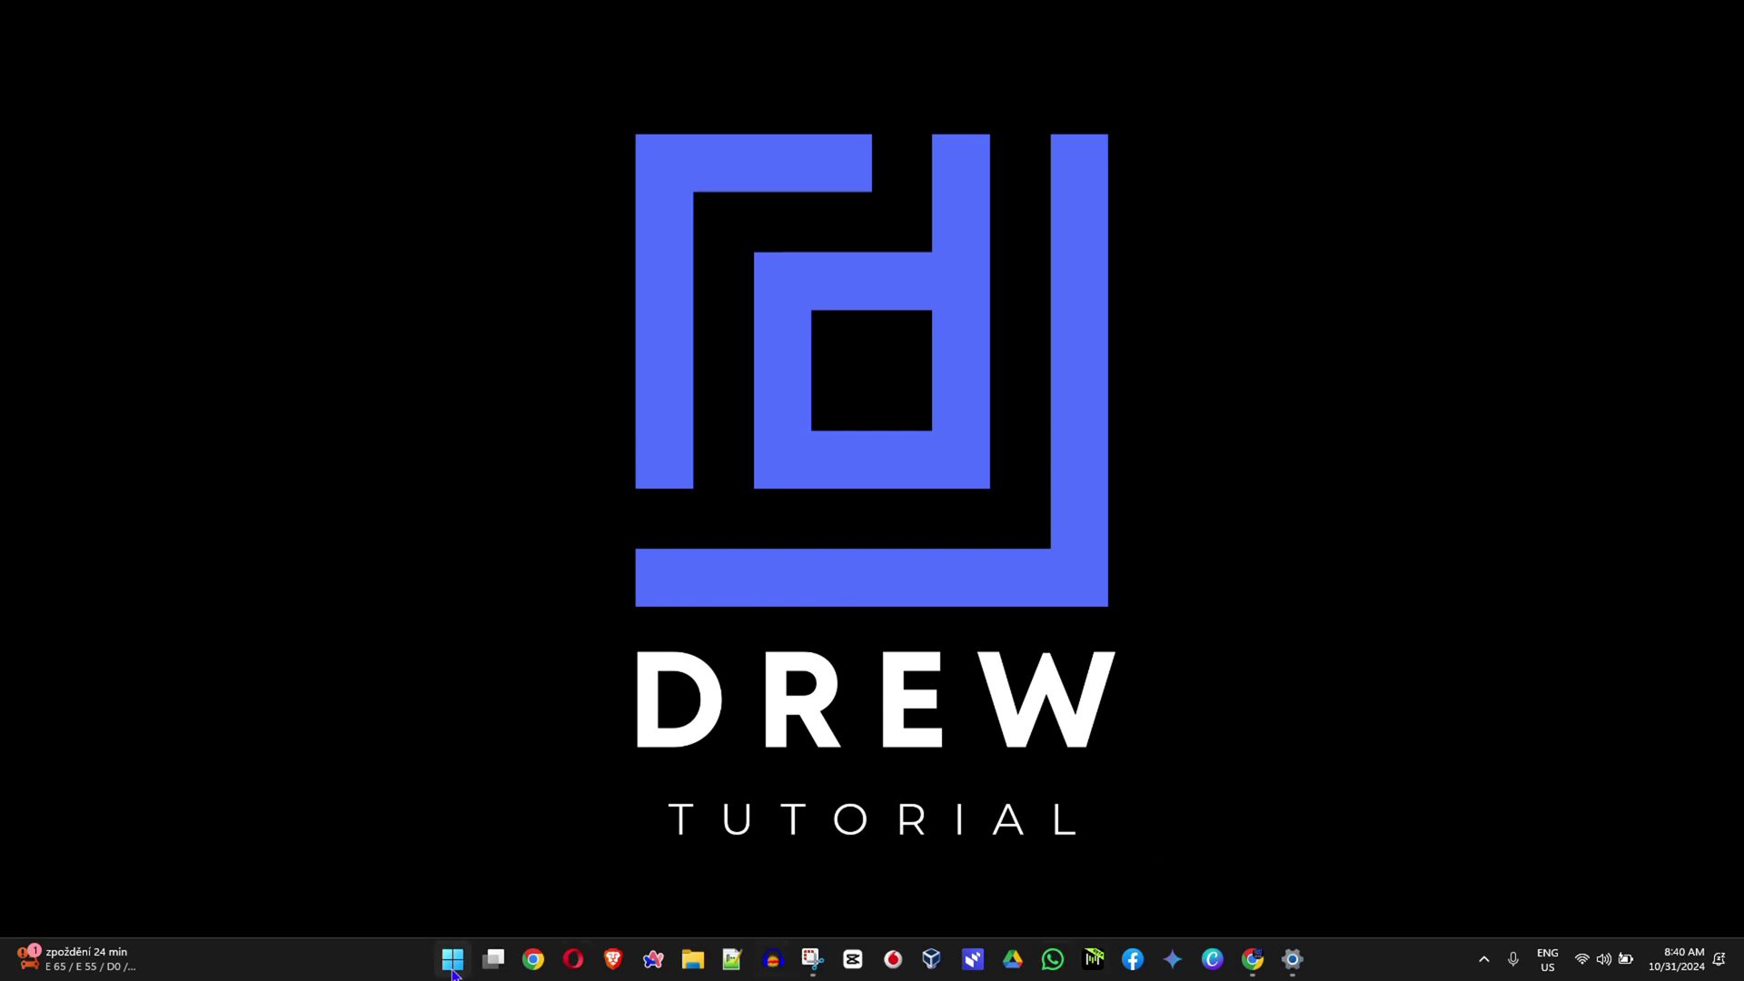
- Search 'system' to open System Information and select the System Model row
click(453, 970)
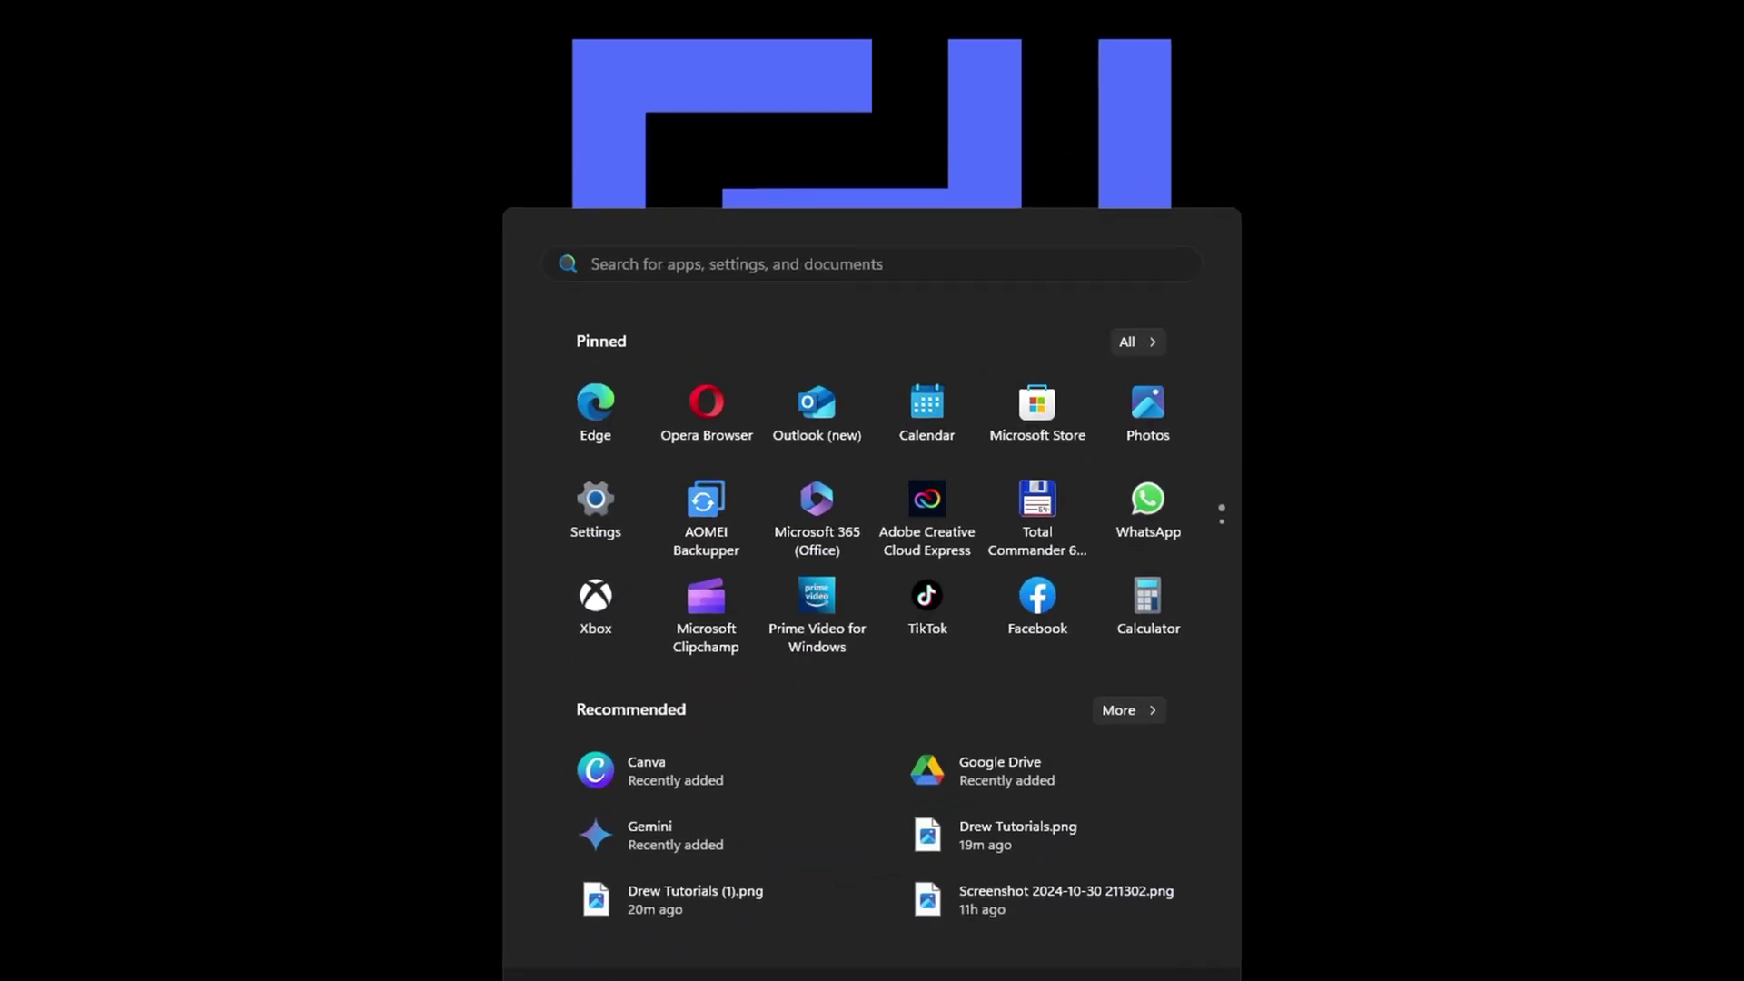
text(system)
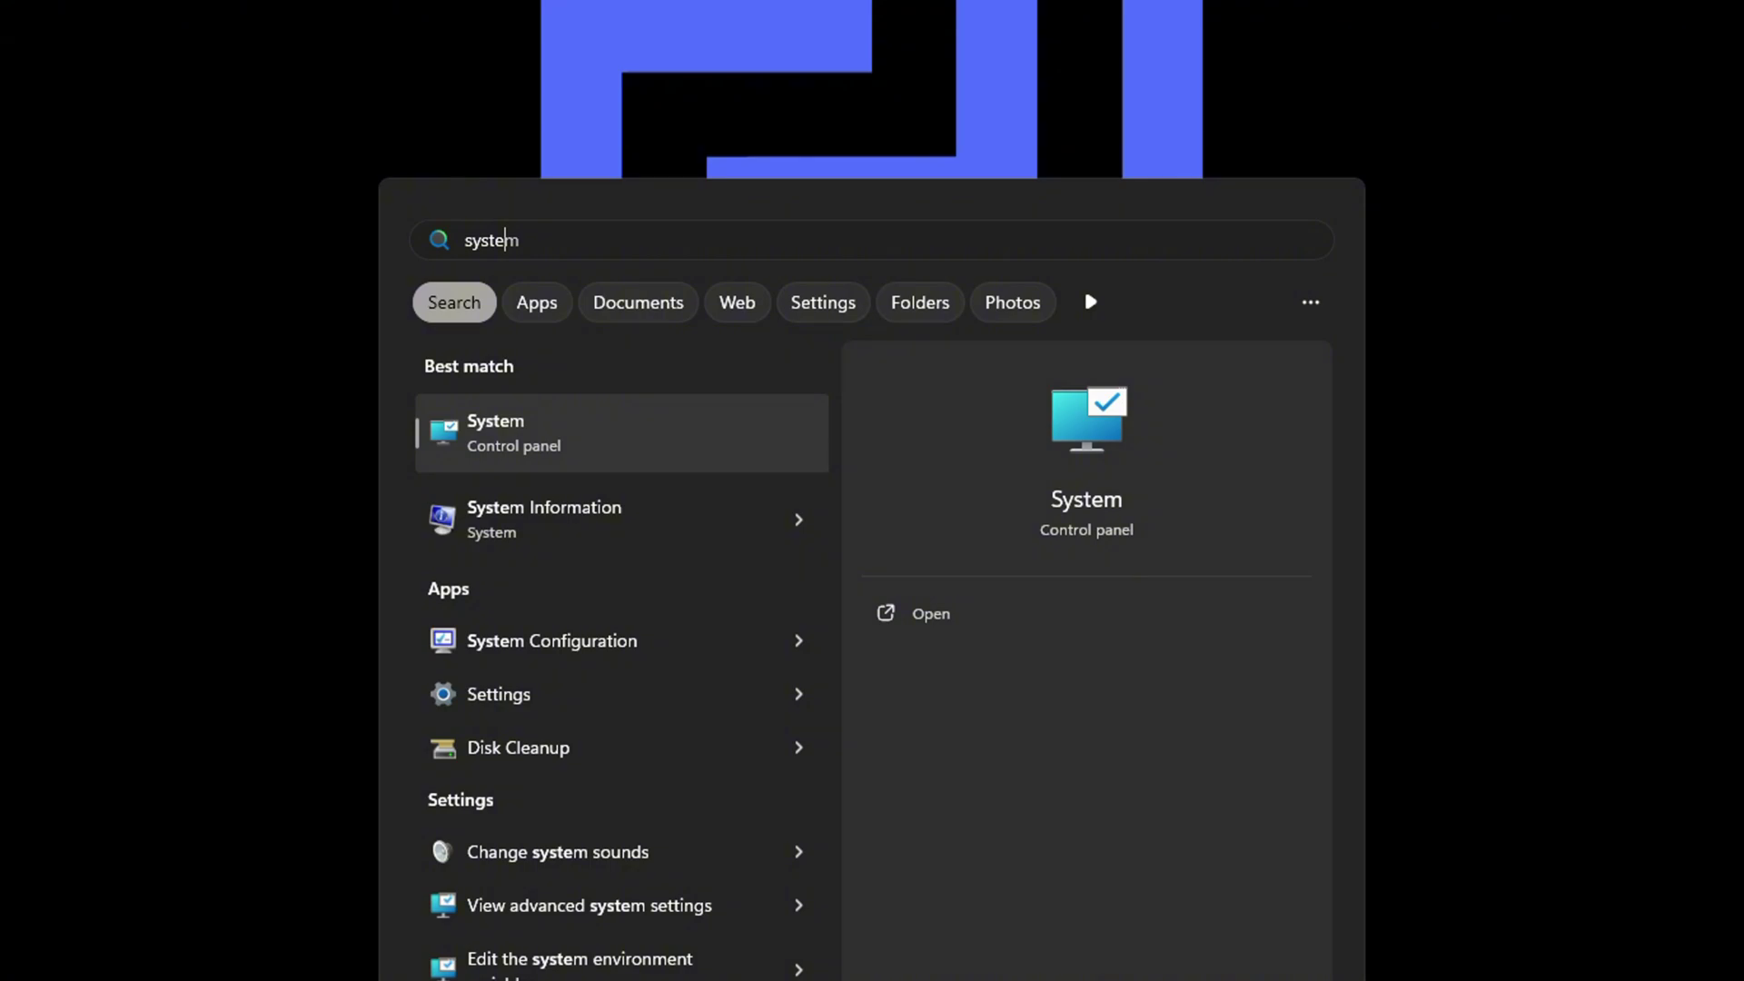
click(623, 525)
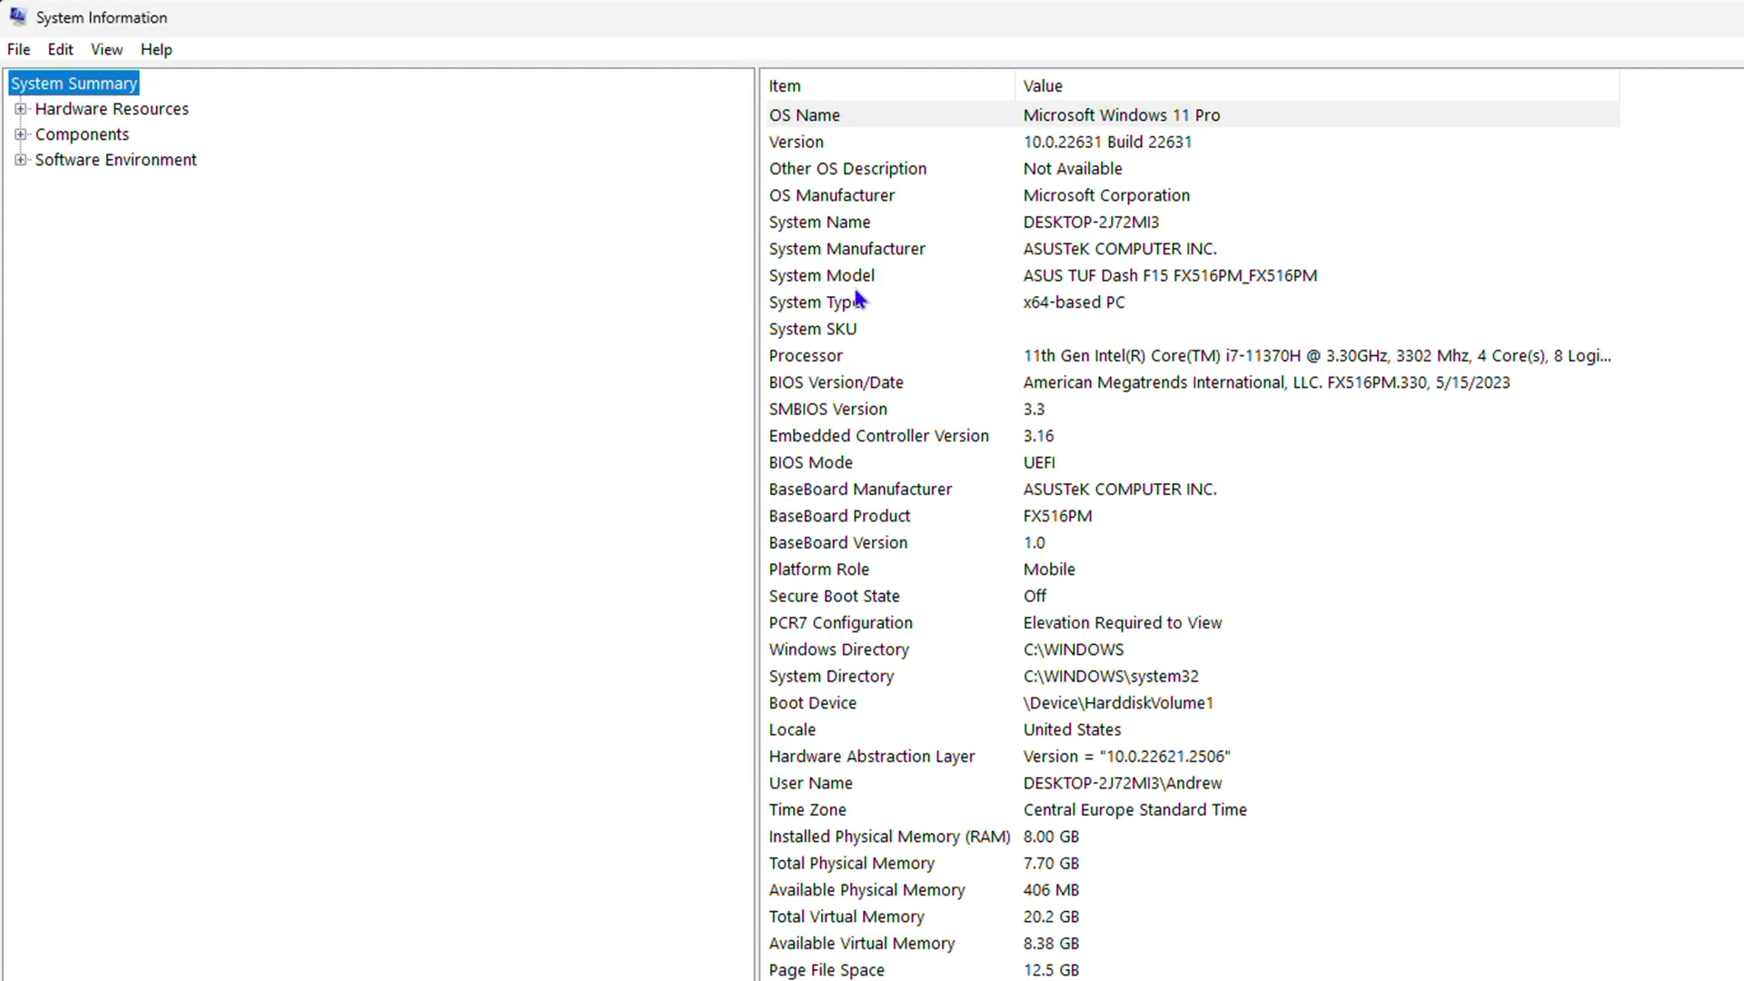
click(1152, 275)
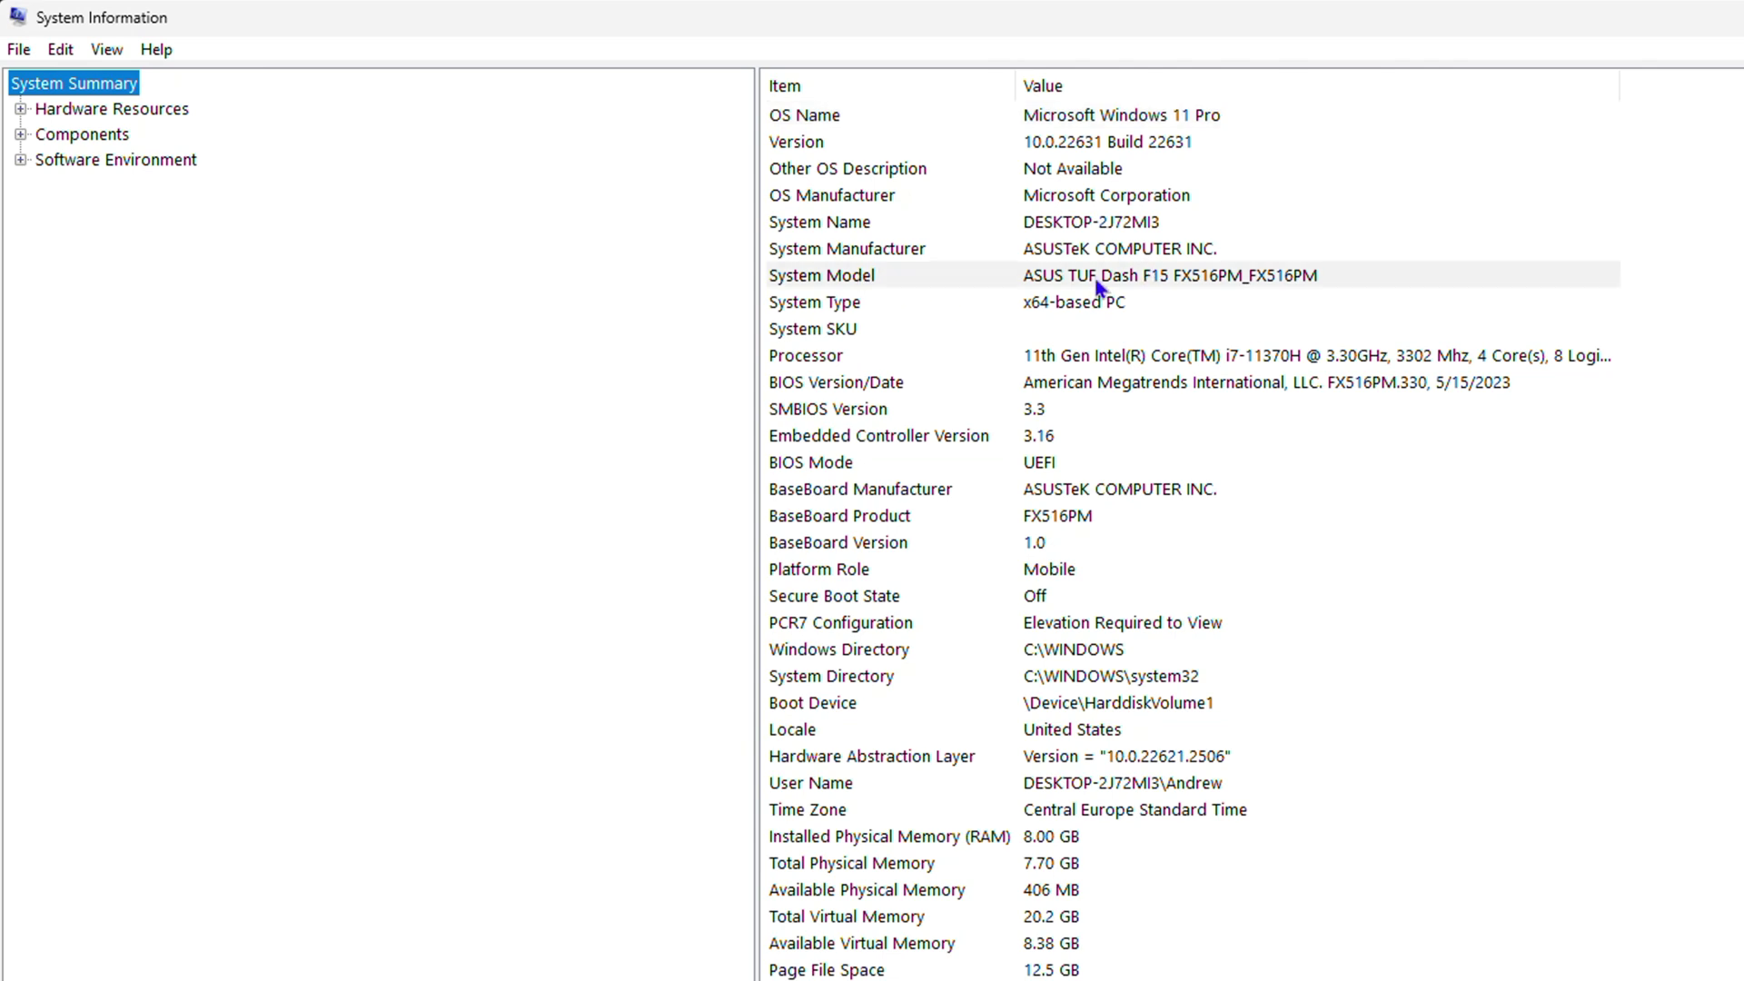